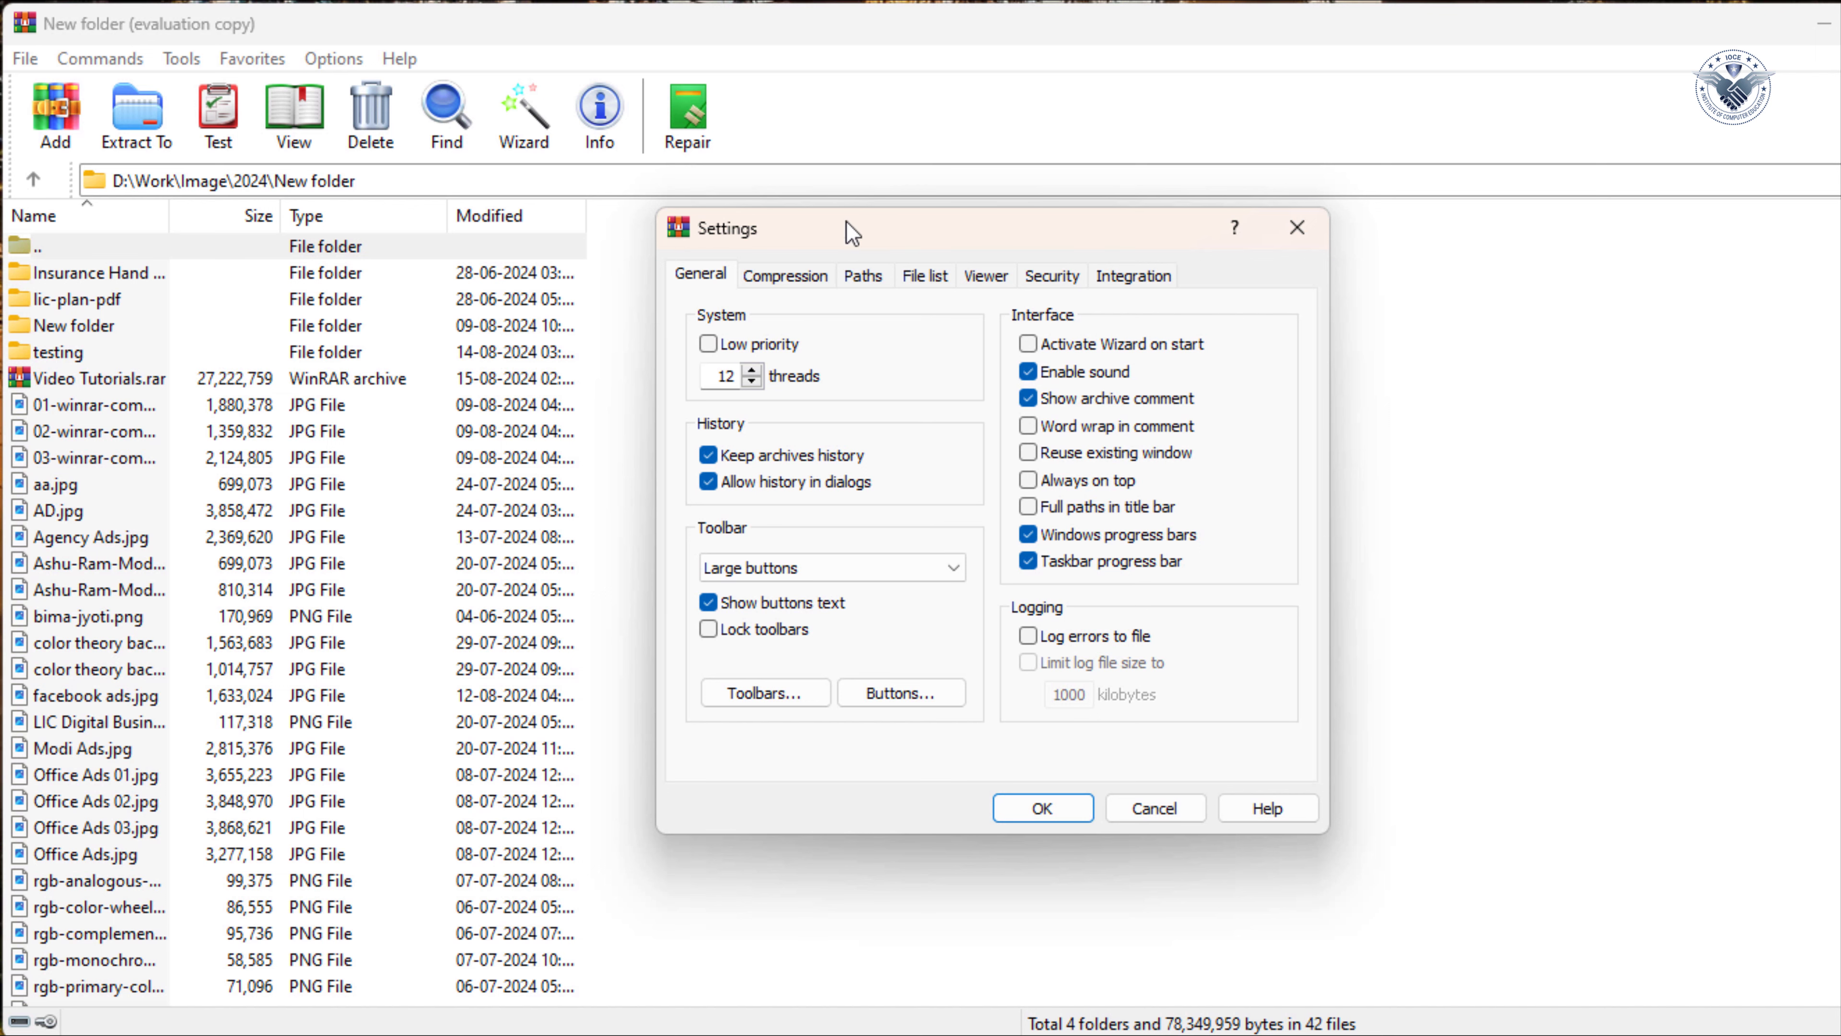
# Move the Settings dialog aside and try the Low priority option, restoring it to off.
pyautogui.moveTo(853, 234); pyautogui.dragTo(461, 194)
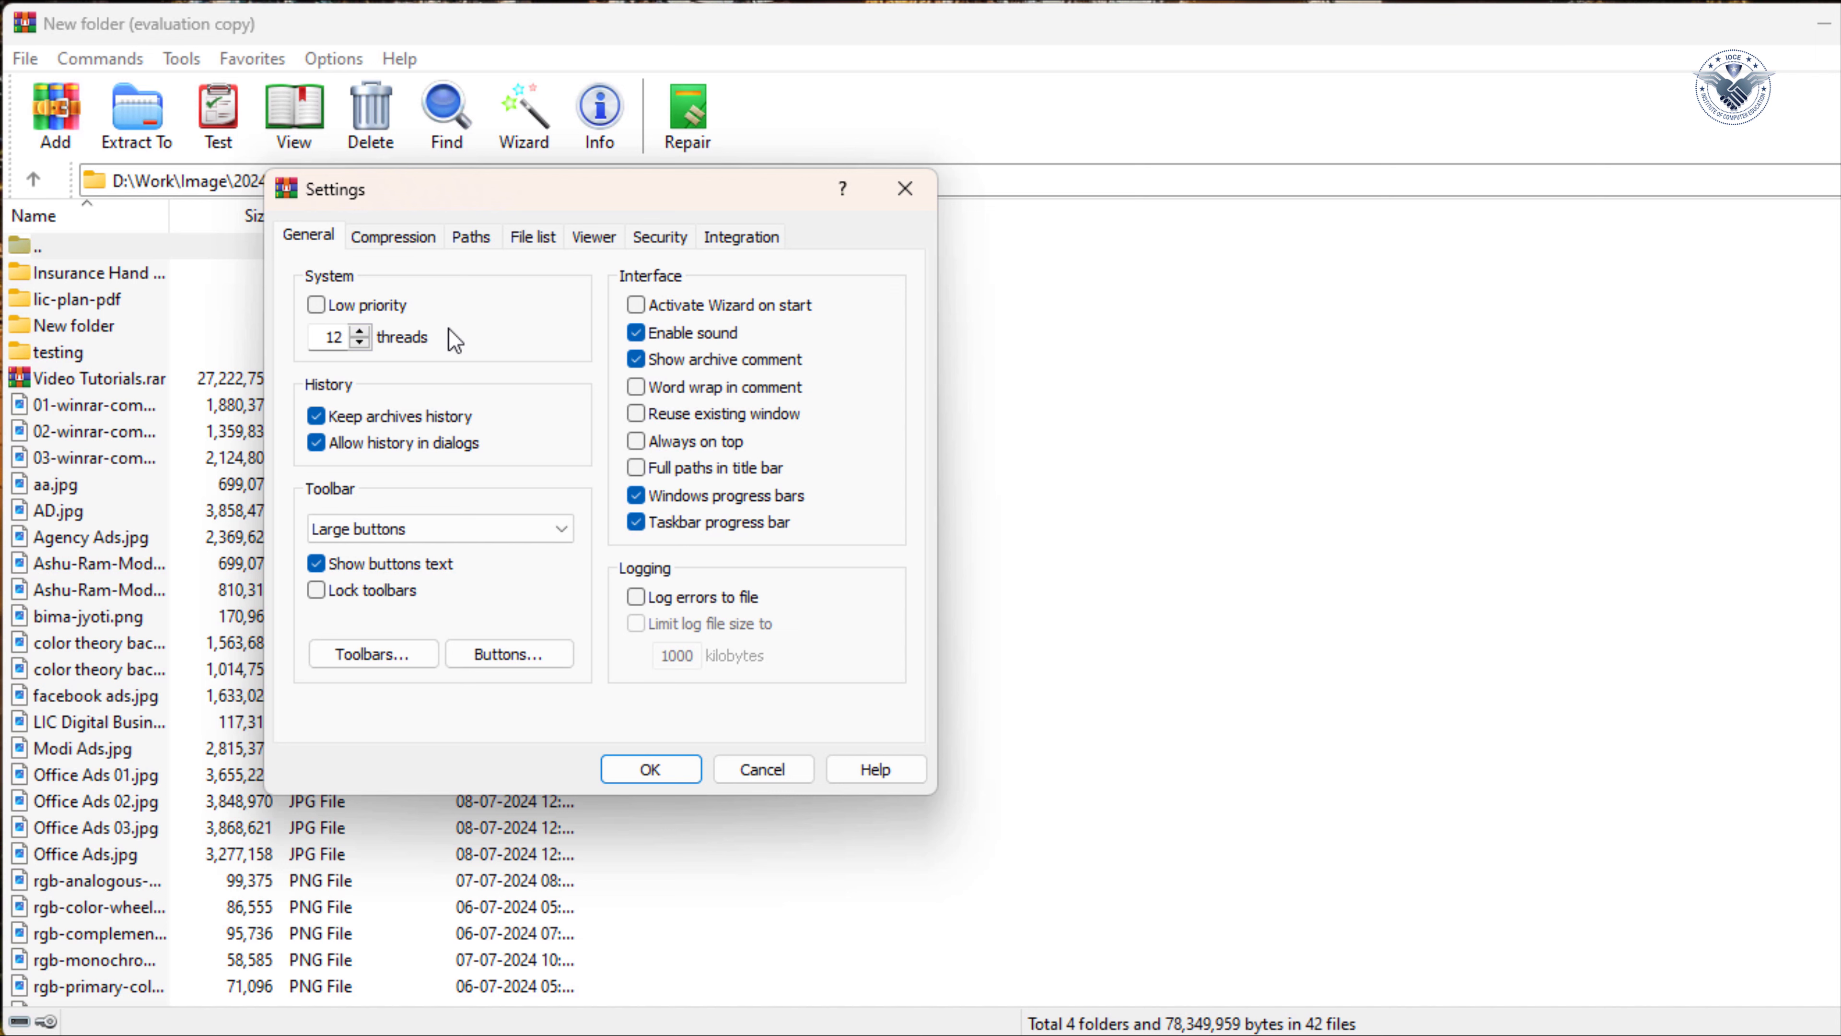
pyautogui.click(319, 310)
pyautogui.click(316, 304)
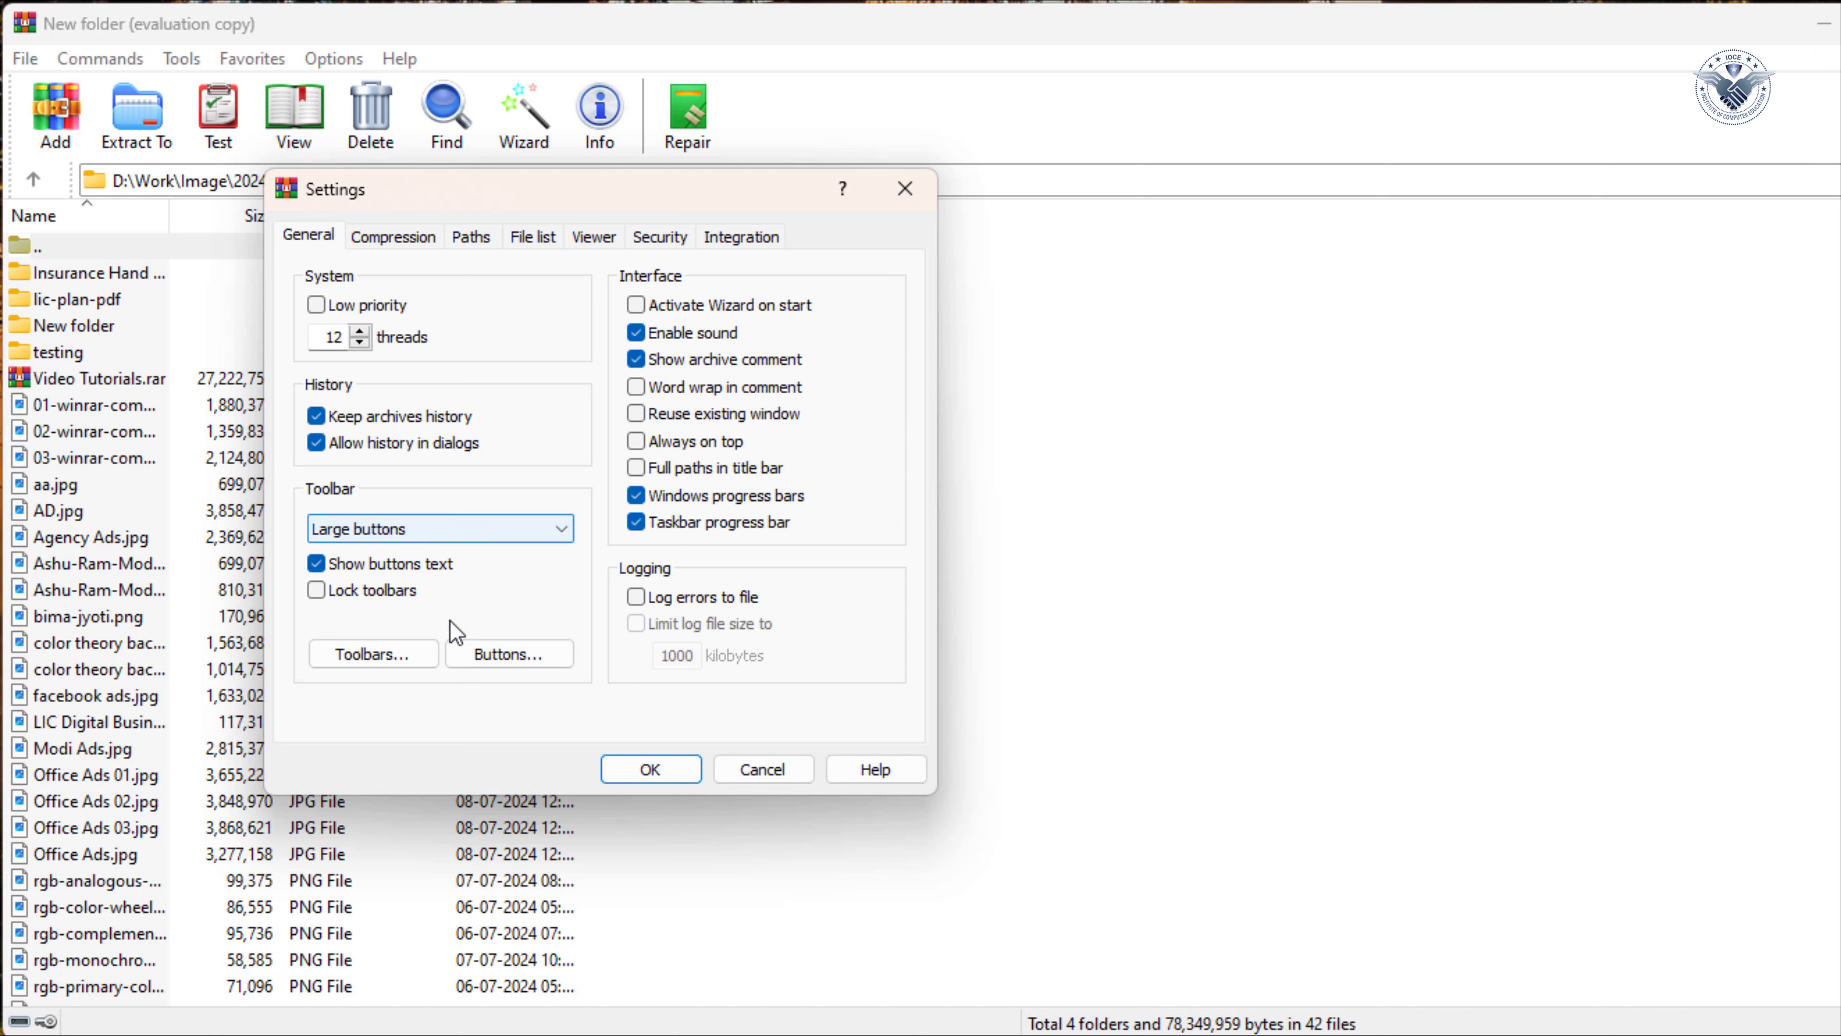
# Set the toolbar to Small buttons and apply the settings.
pyautogui.click(468, 543)
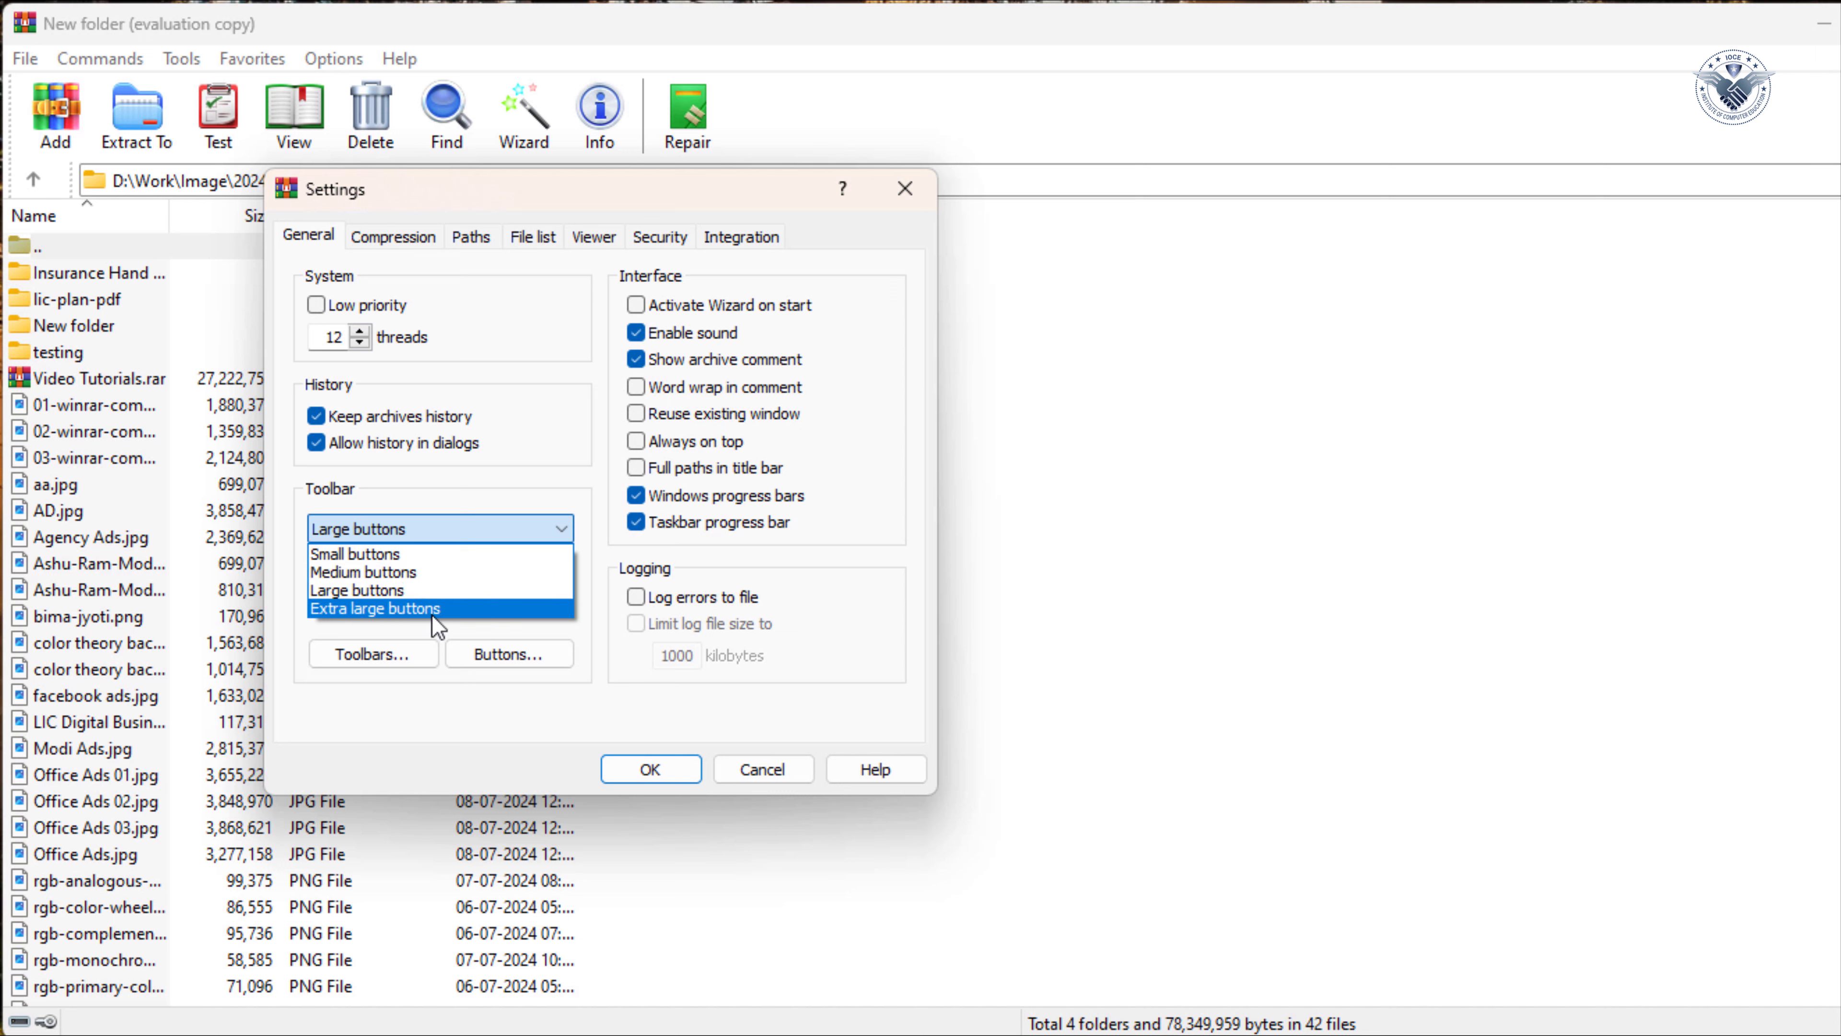
pyautogui.click(395, 561)
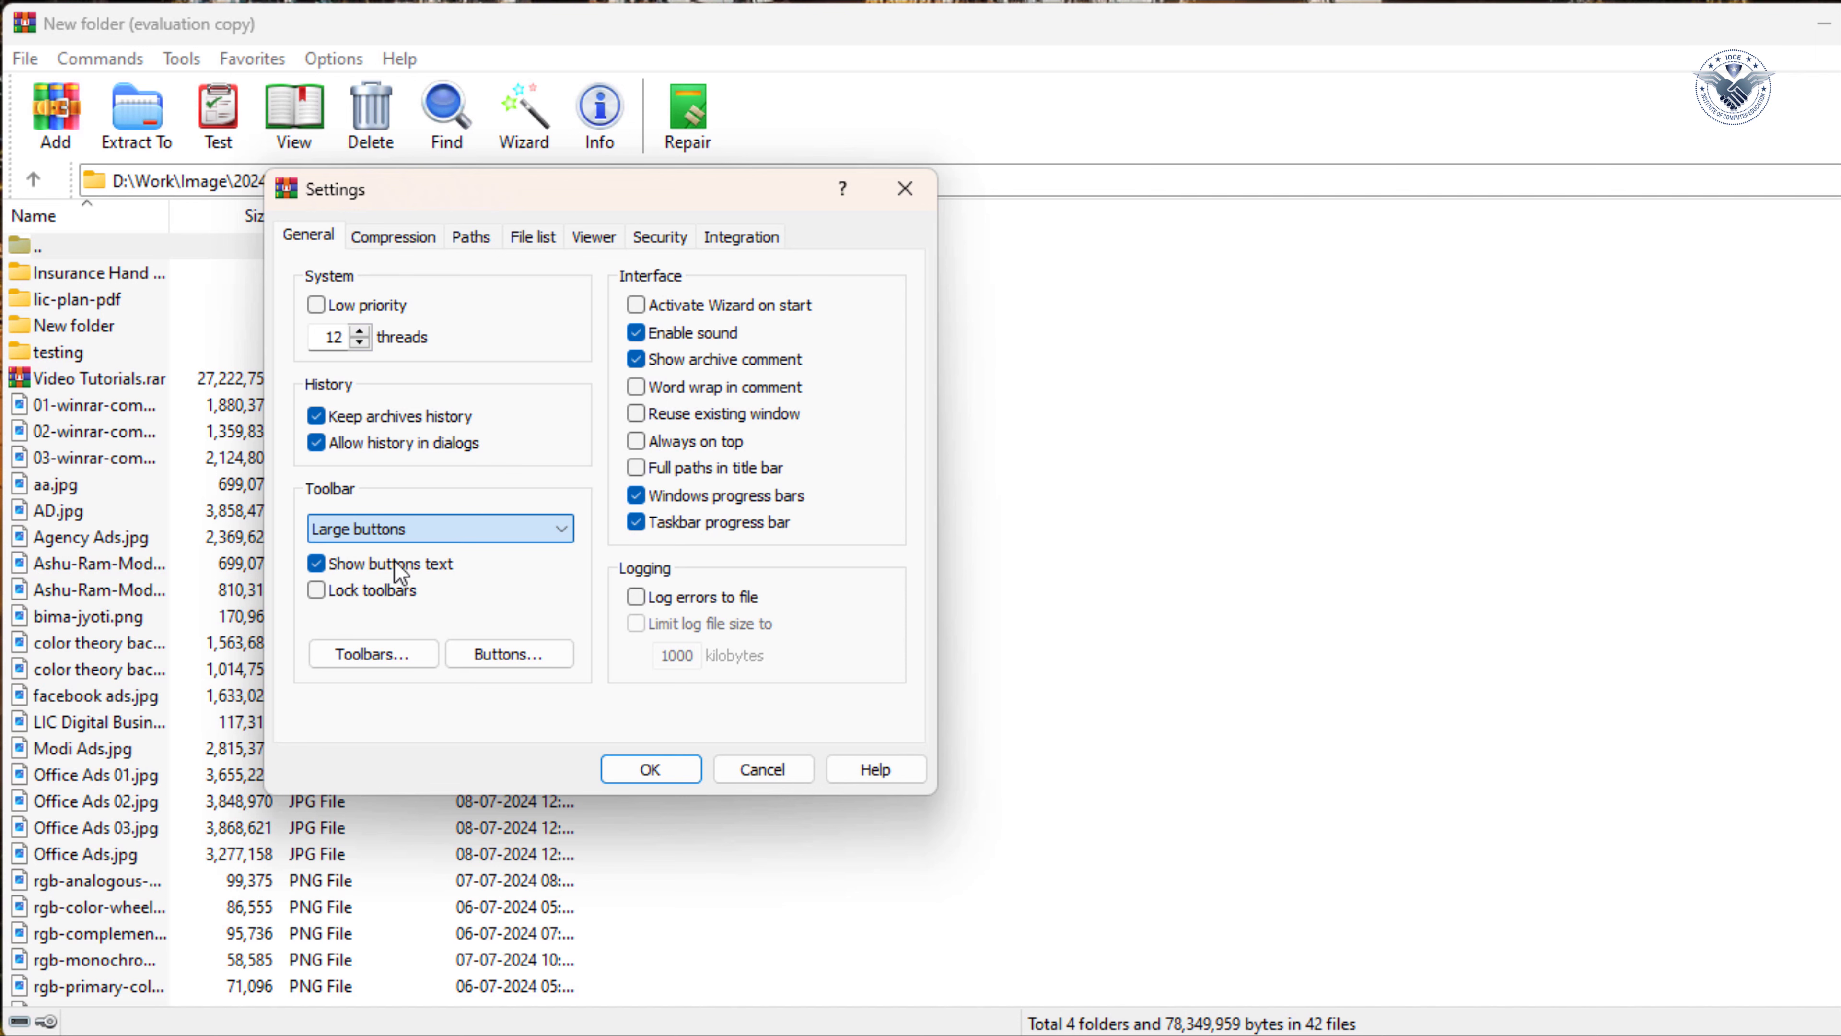
pyautogui.click(621, 772)
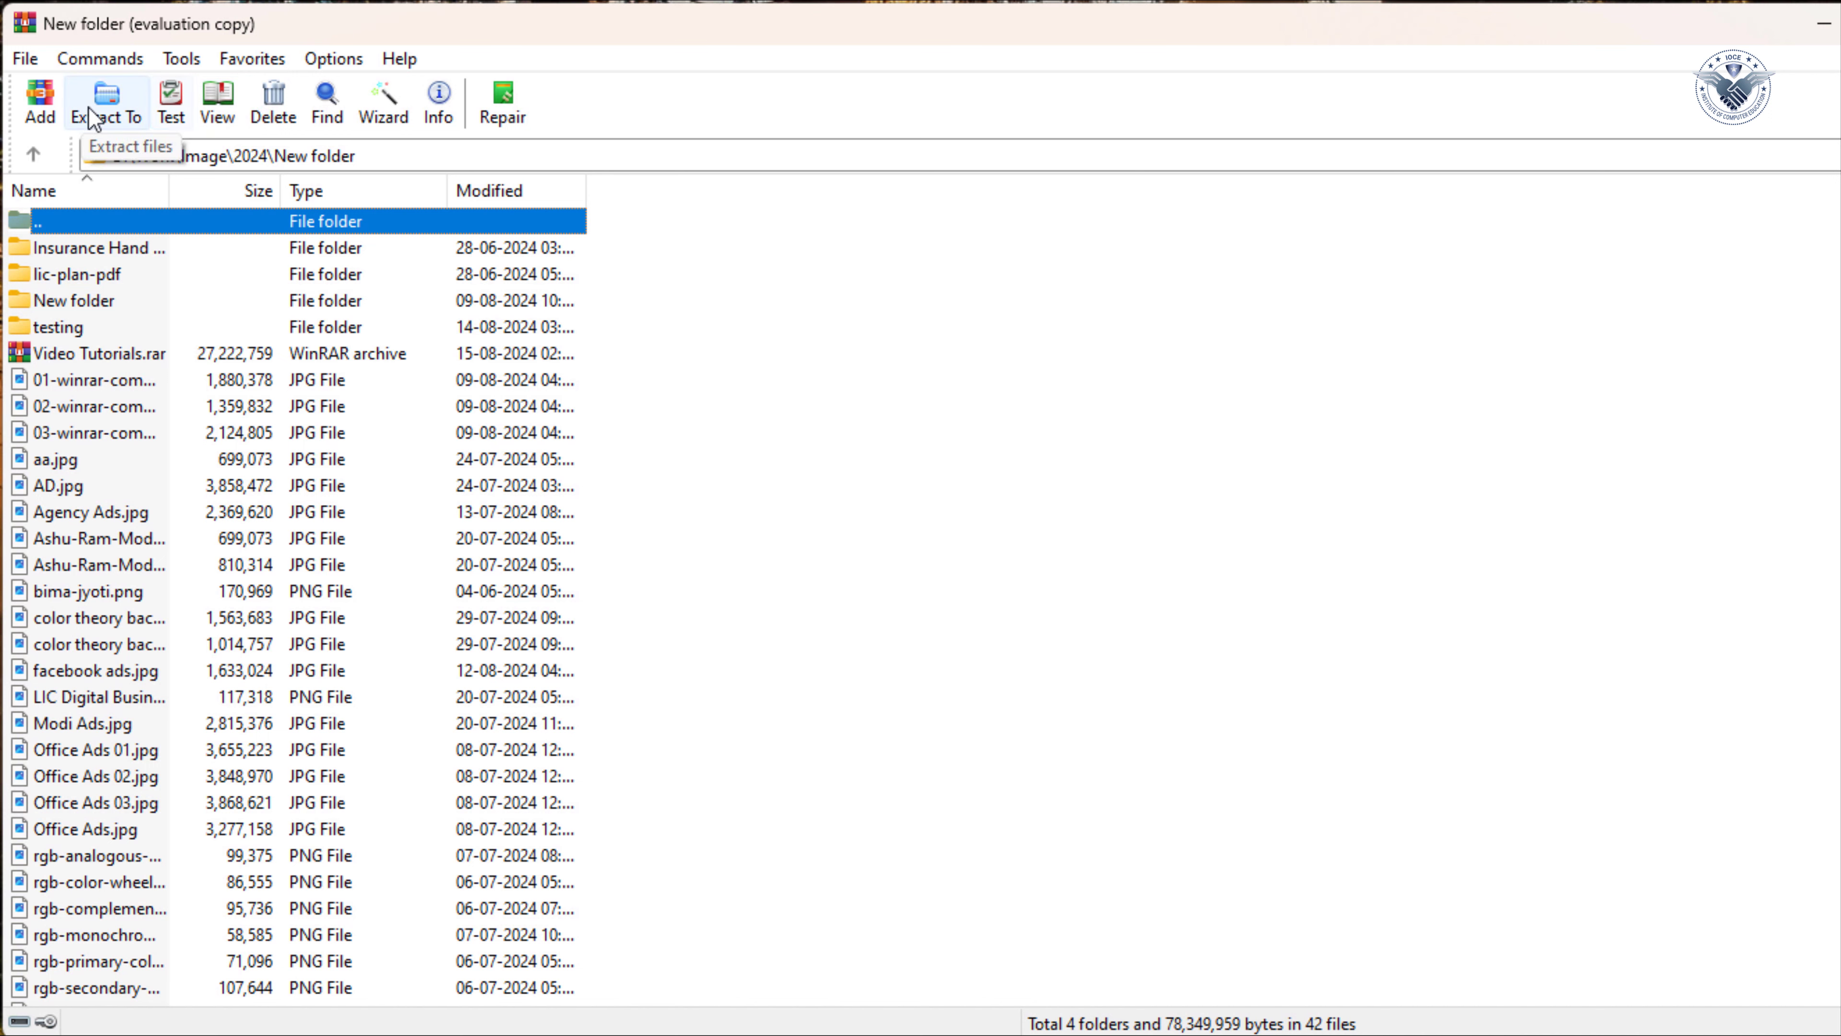
# Set the toolbar to Medium buttons without button text and apply the settings.
pyautogui.click(330, 58)
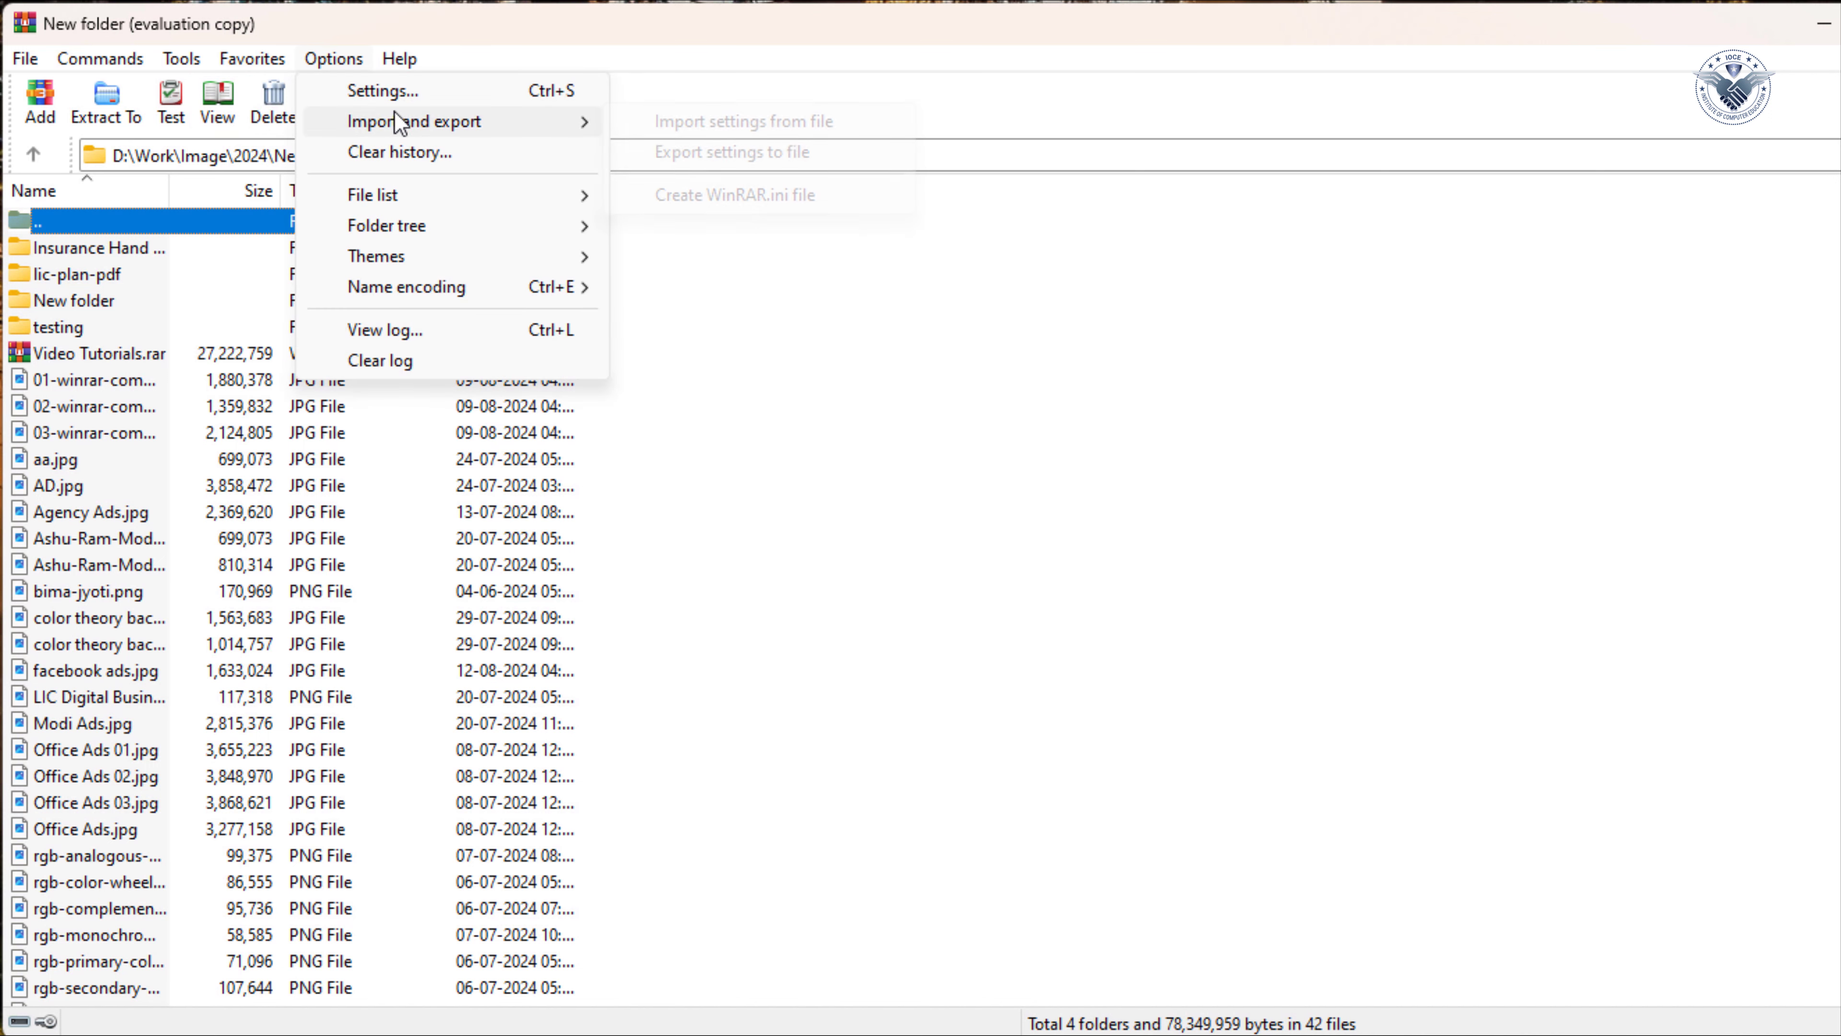
pyautogui.click(391, 91)
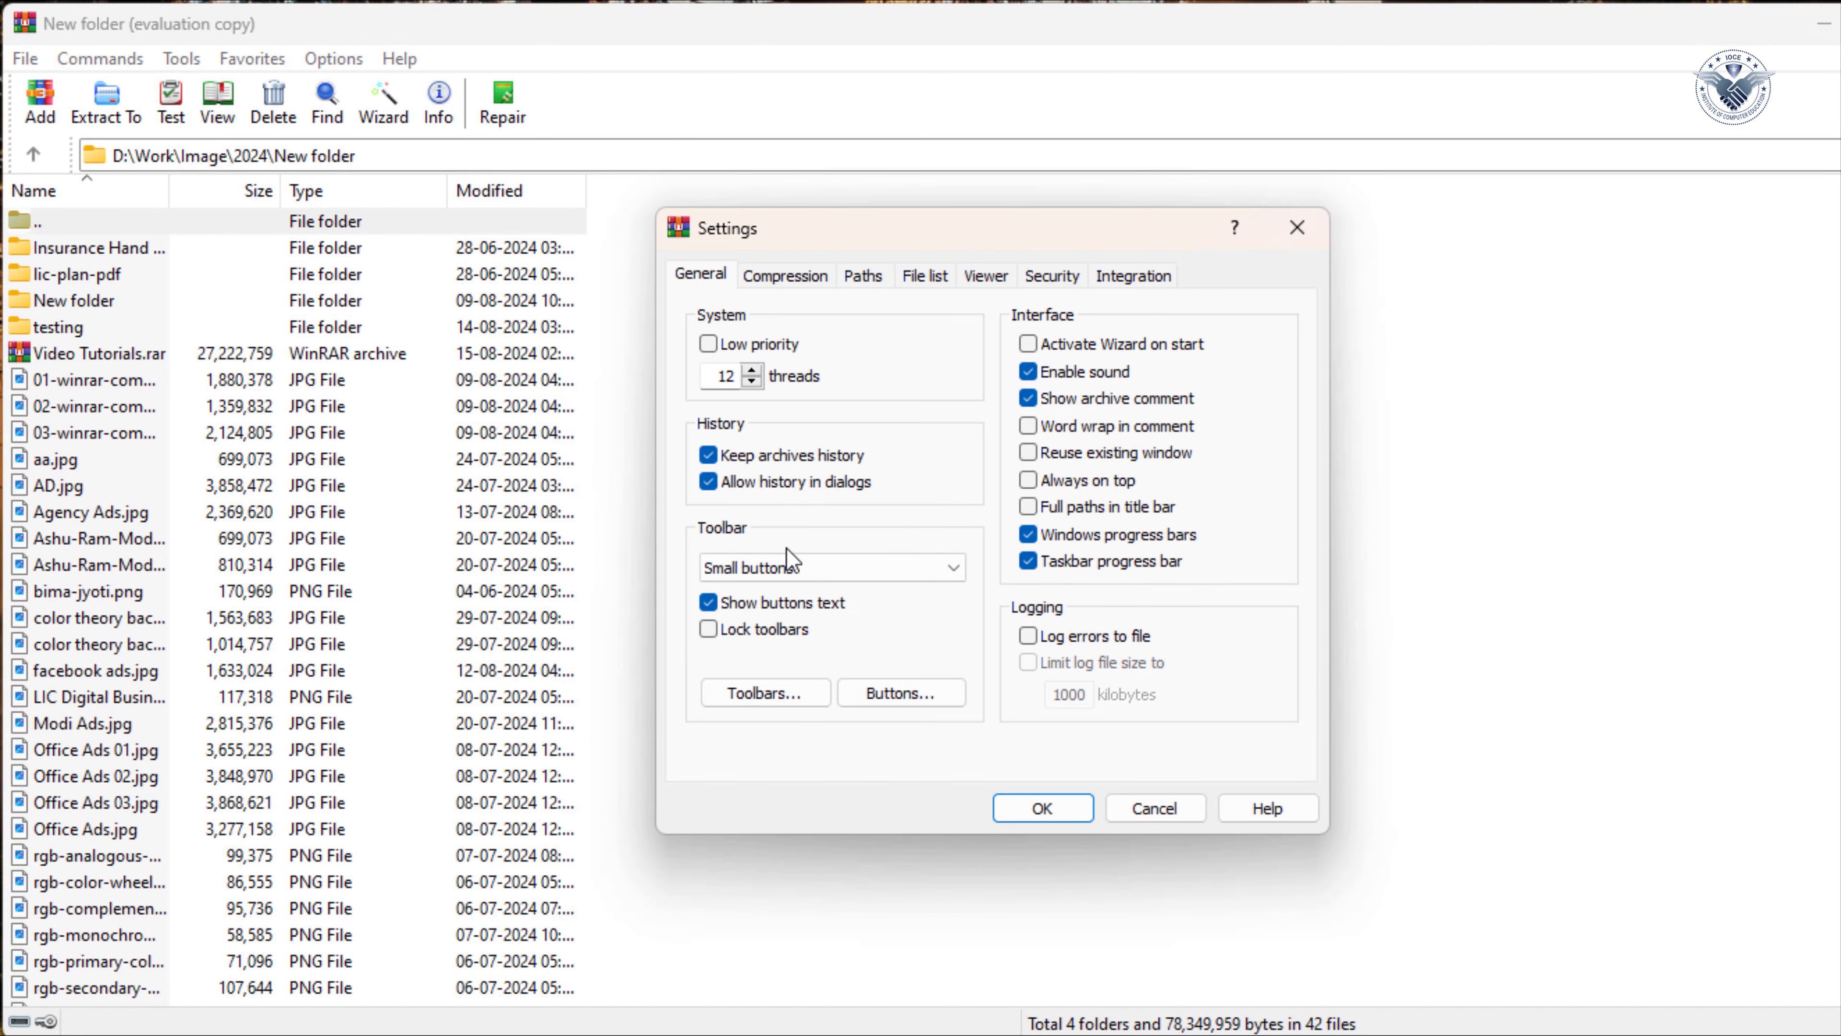
pyautogui.click(768, 569)
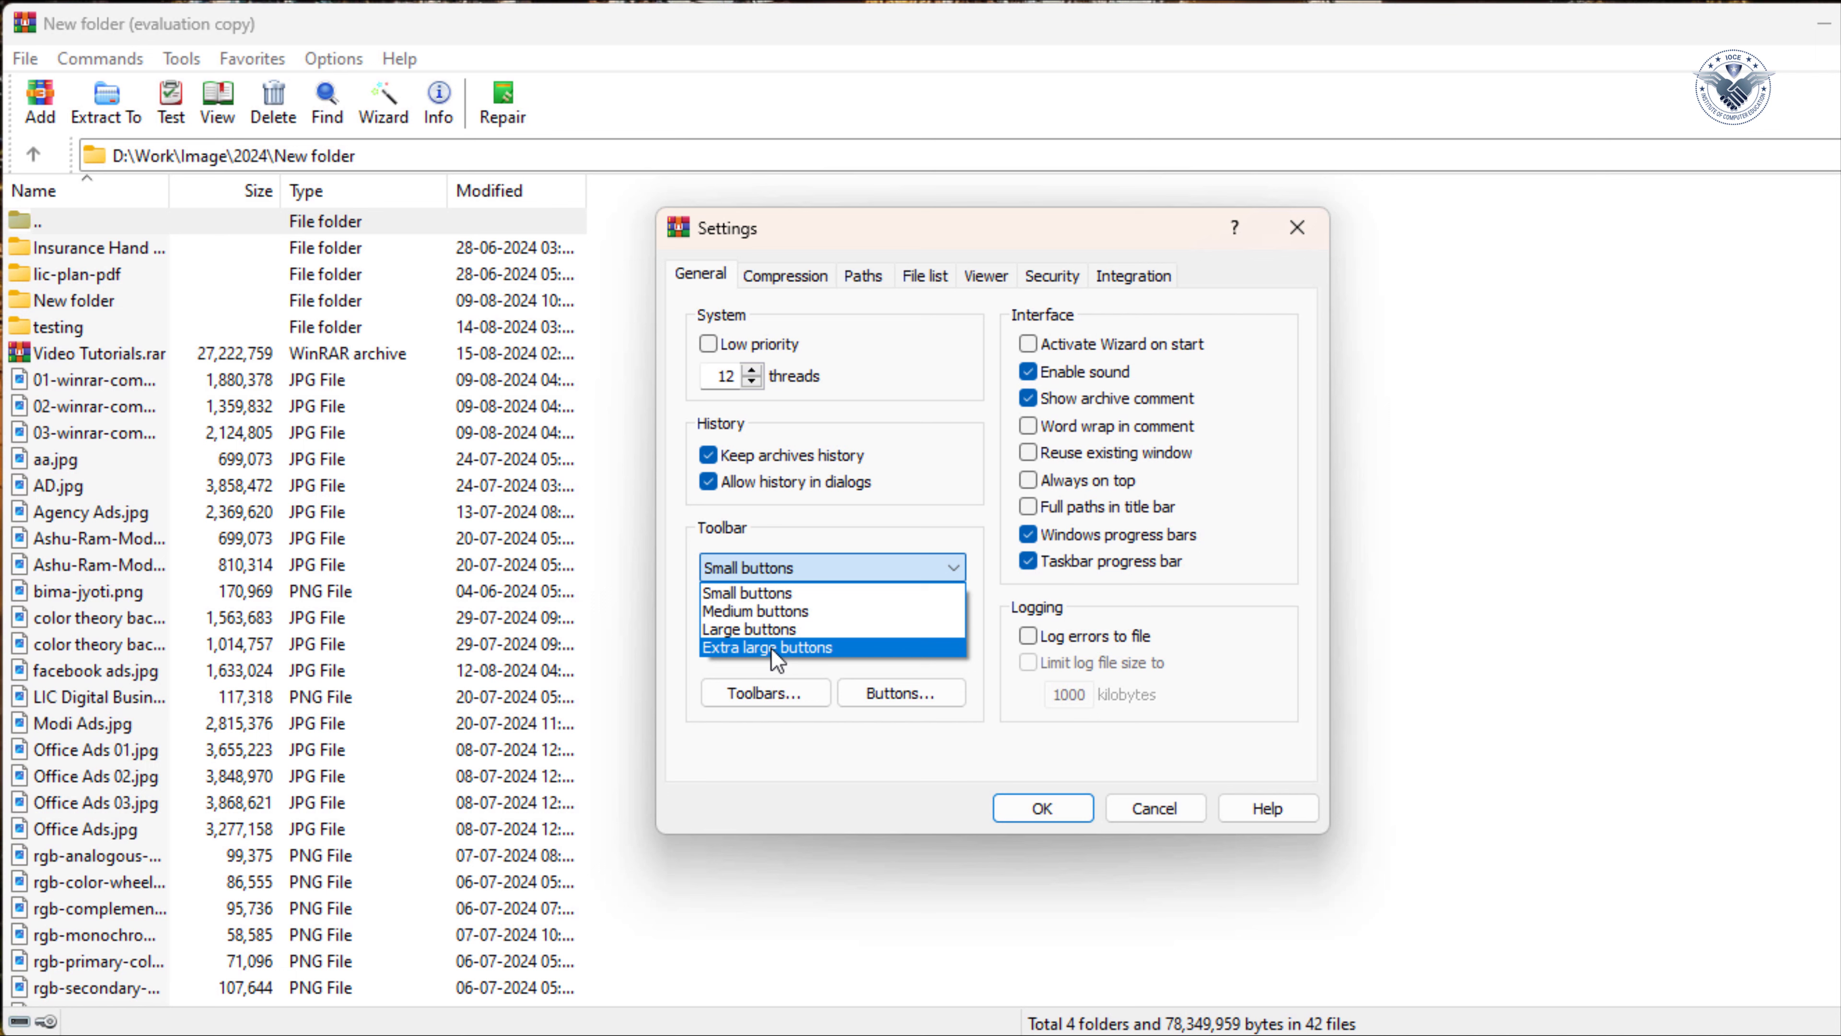
pyautogui.click(768, 617)
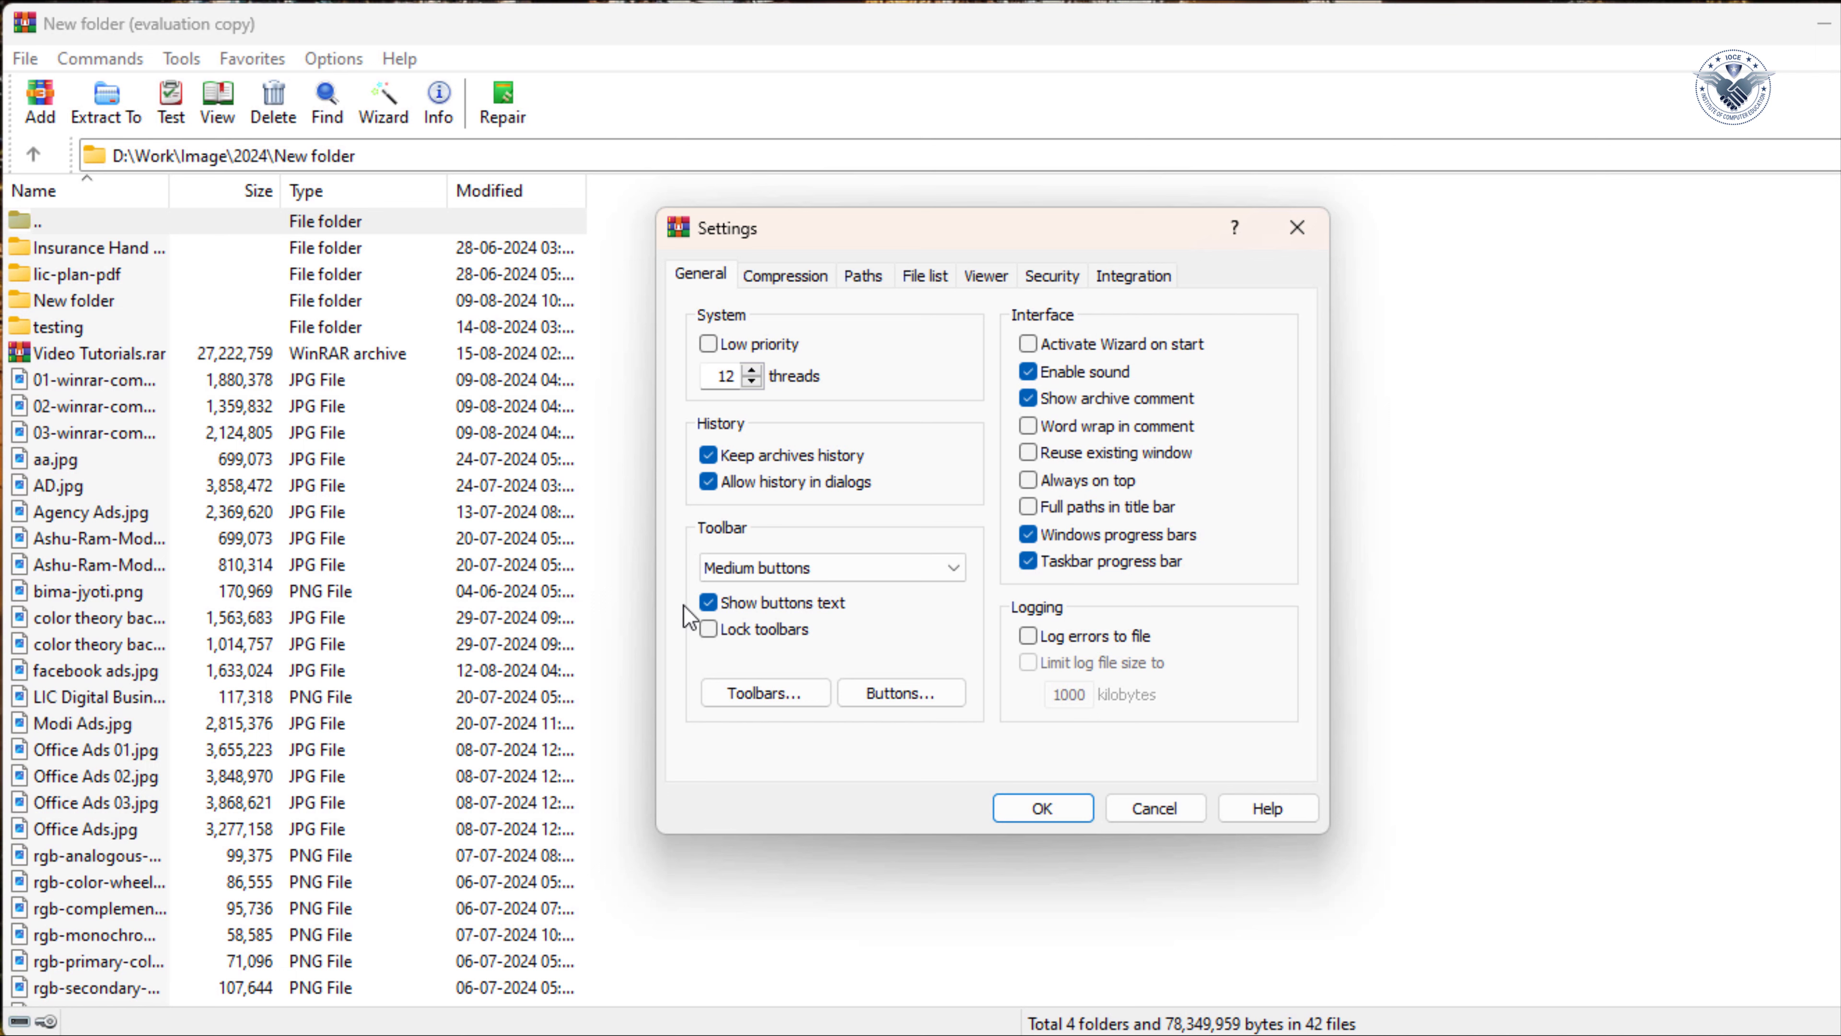
pyautogui.click(708, 602)
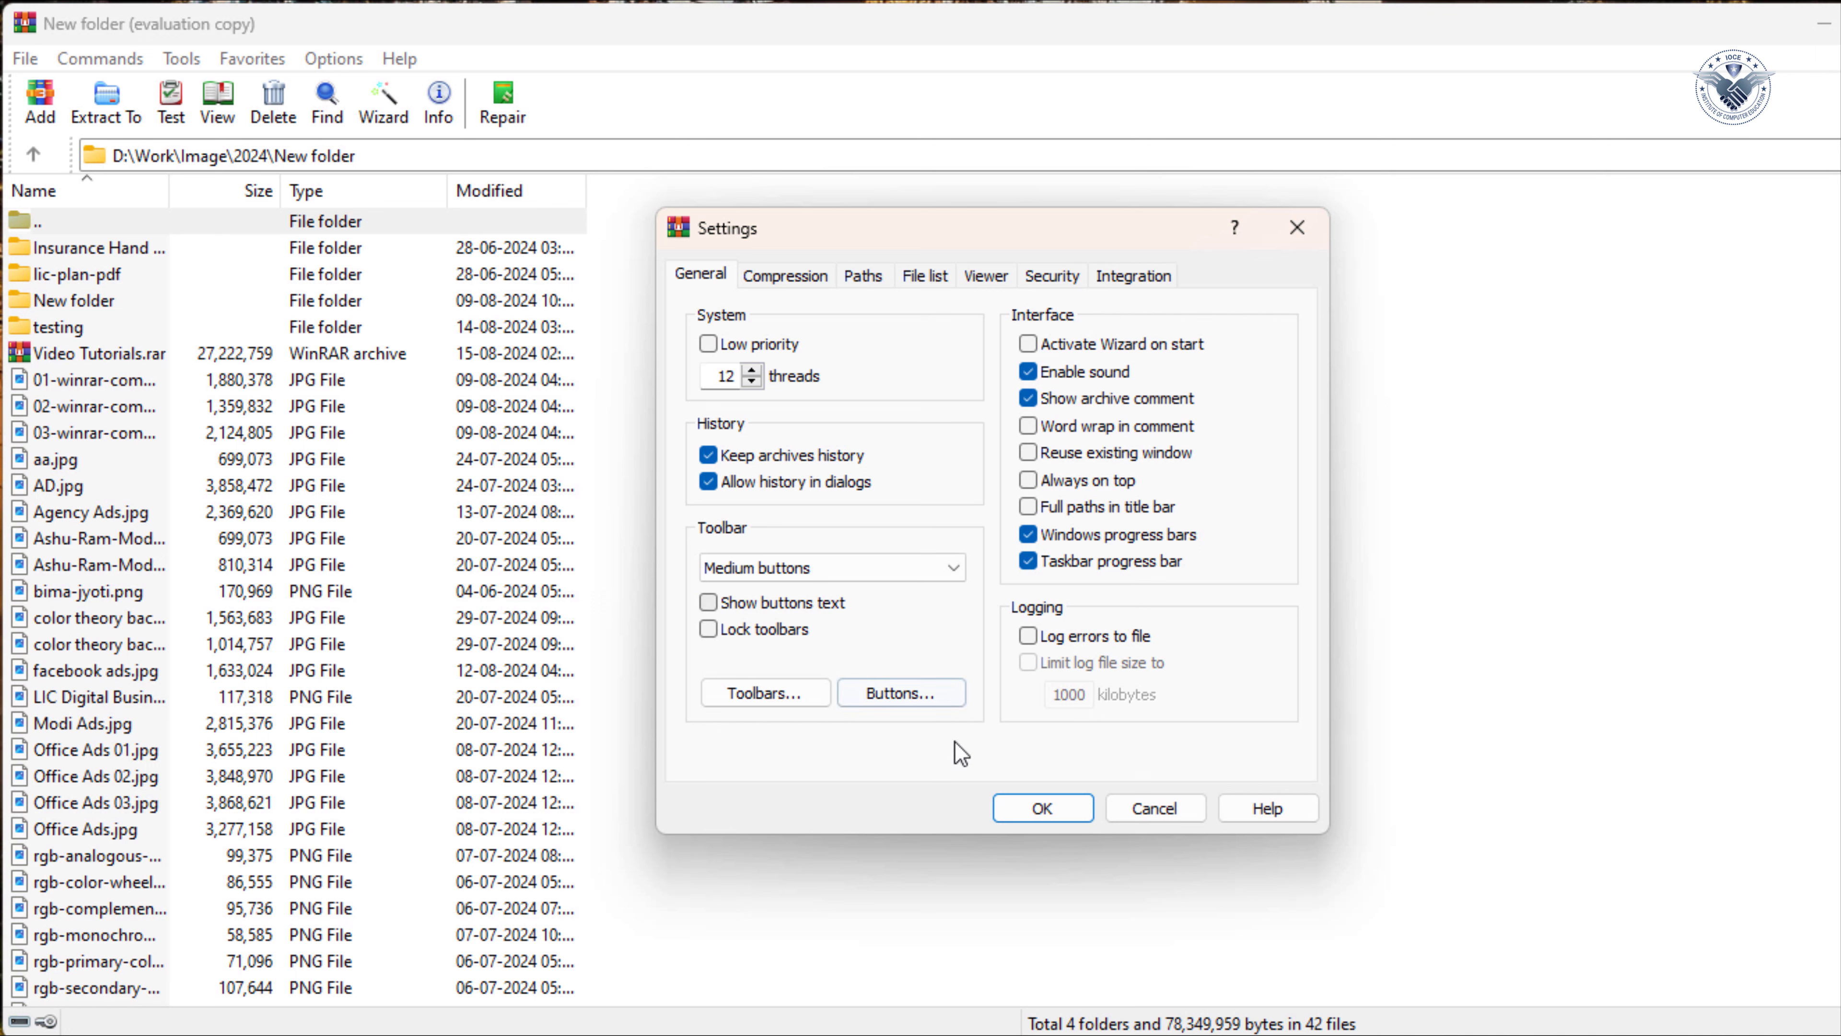
pyautogui.click(1026, 803)
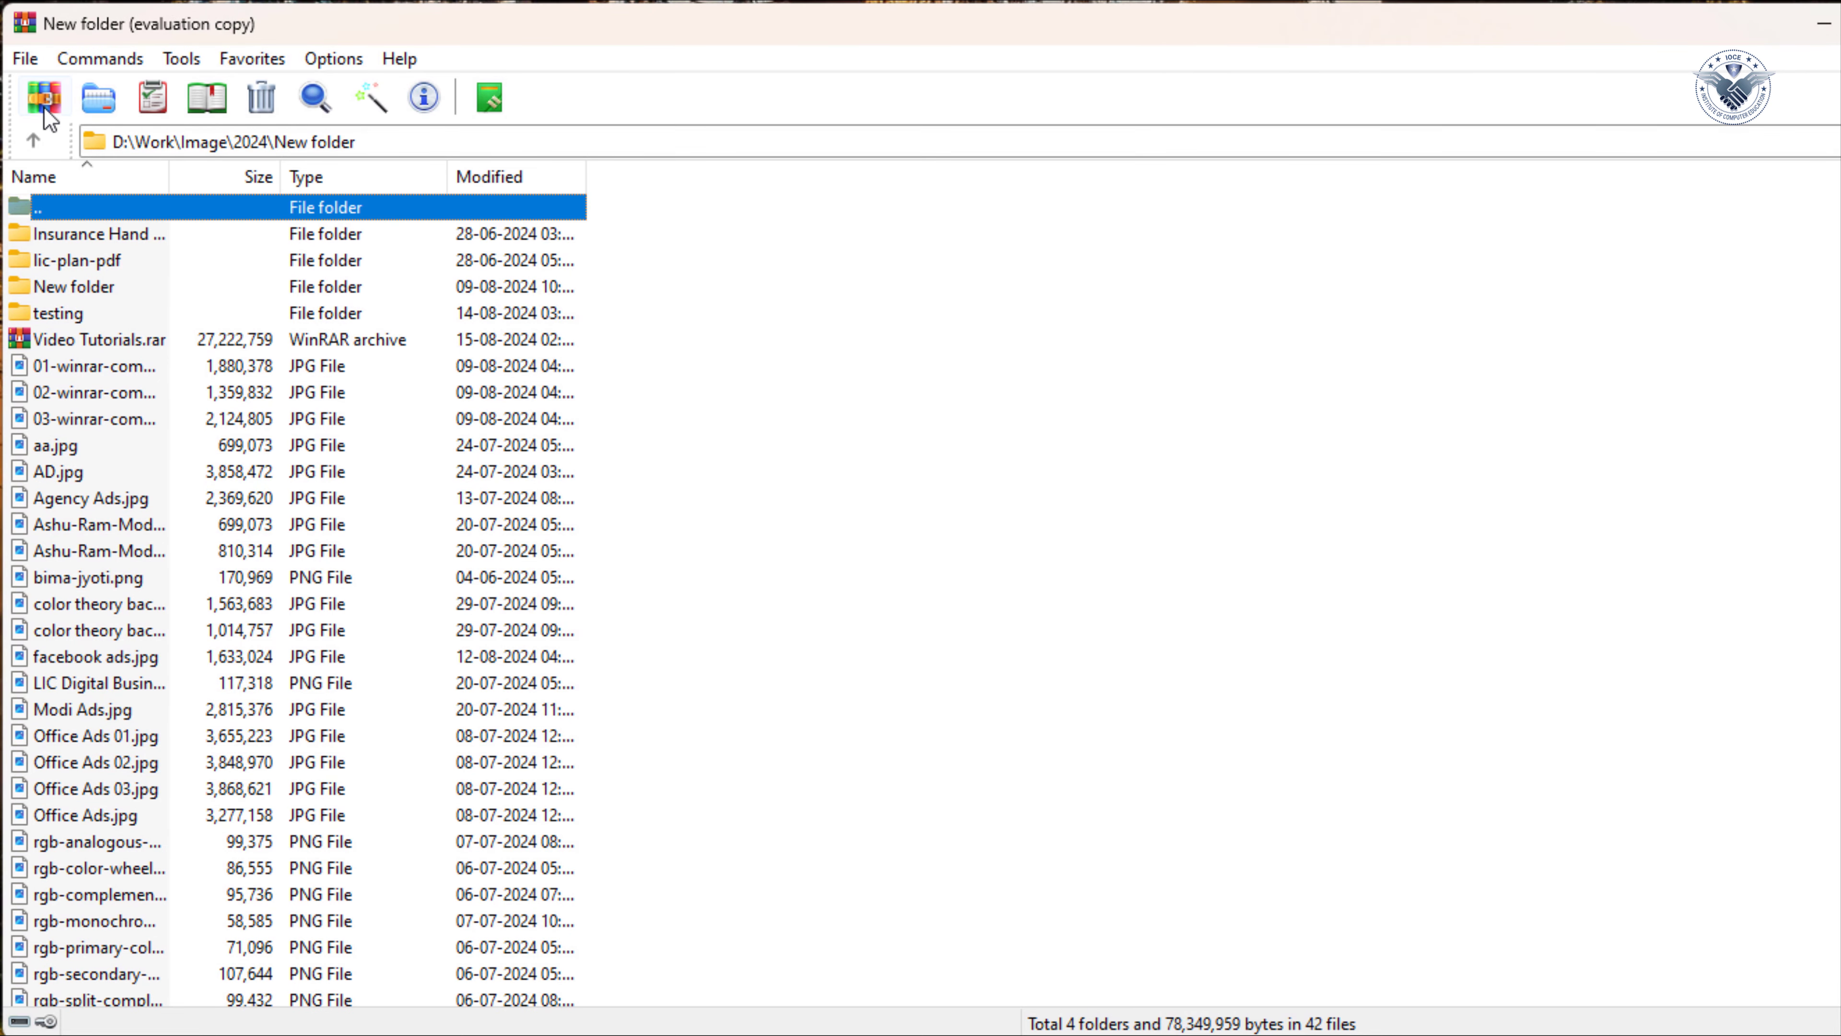
# Turn the toolbar button text back on, lock the toolbars and apply the settings.
pyautogui.click(354, 59)
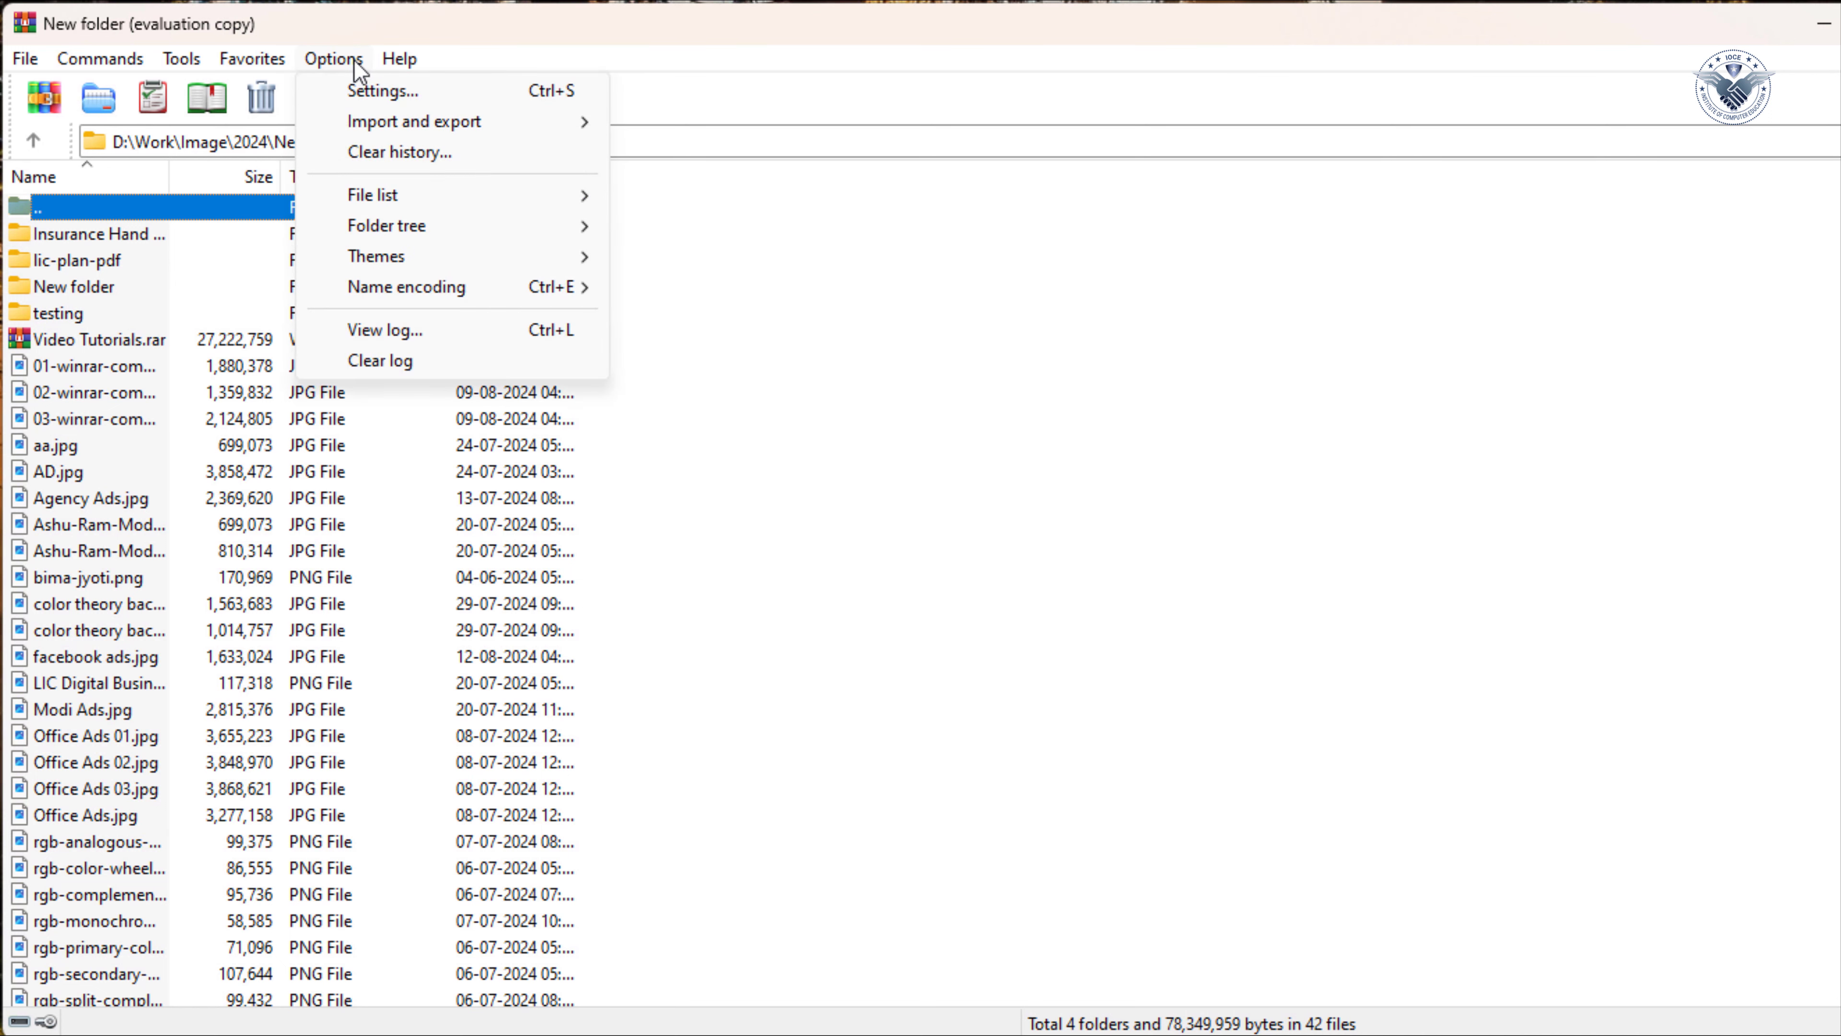
pyautogui.click(382, 93)
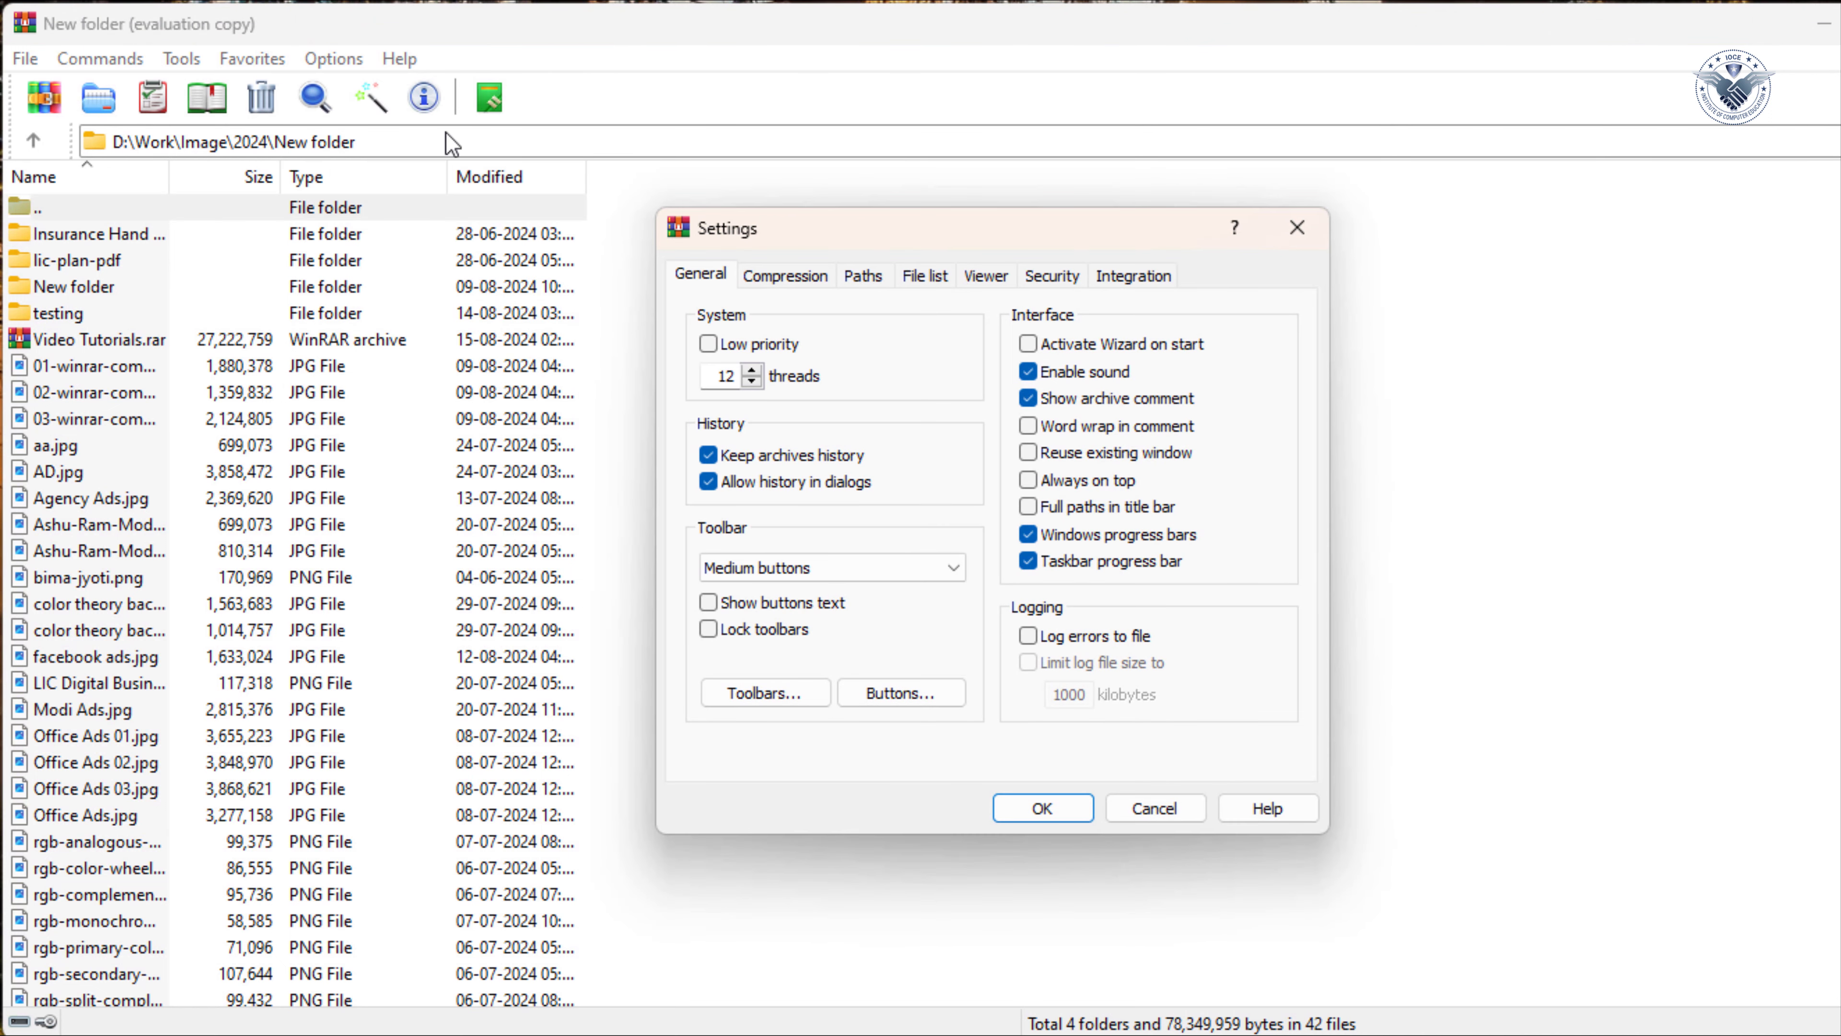
pyautogui.click(710, 605)
pyautogui.click(710, 631)
pyautogui.click(1021, 808)
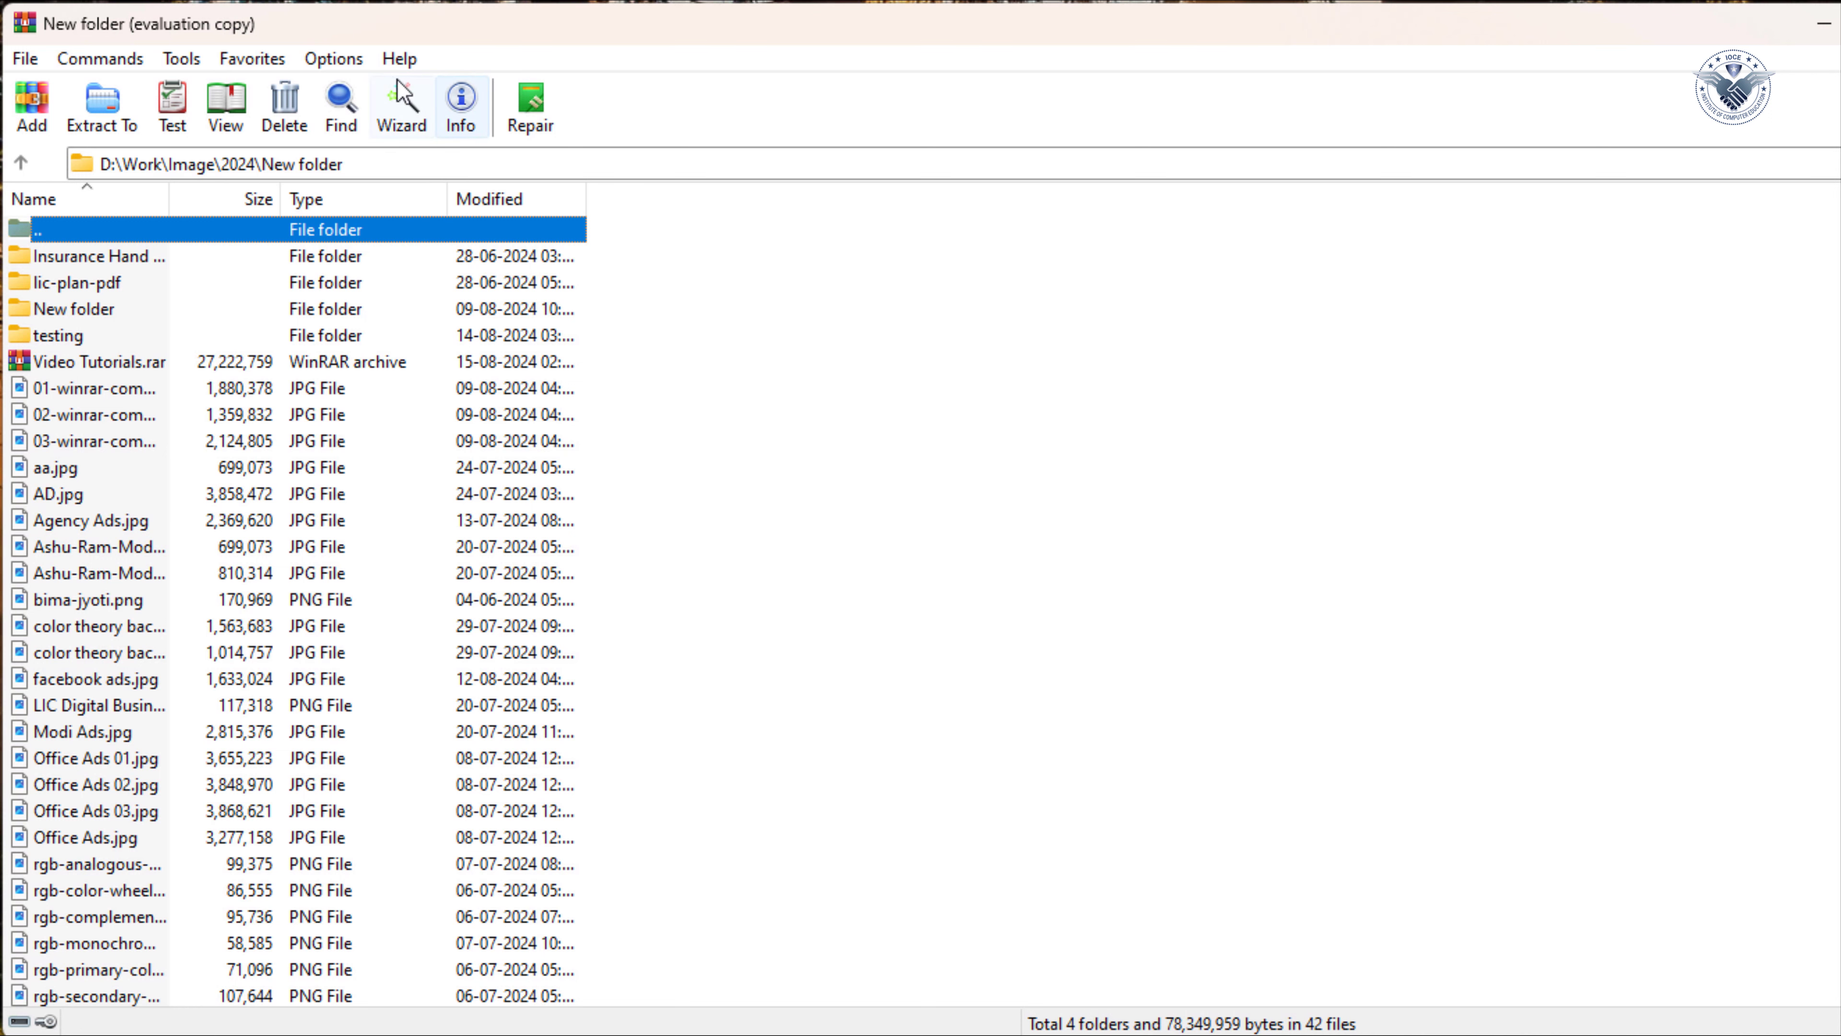
# Unlock the toolbars in the general settings and apply the change.
pyautogui.click(341, 59)
pyautogui.click(376, 91)
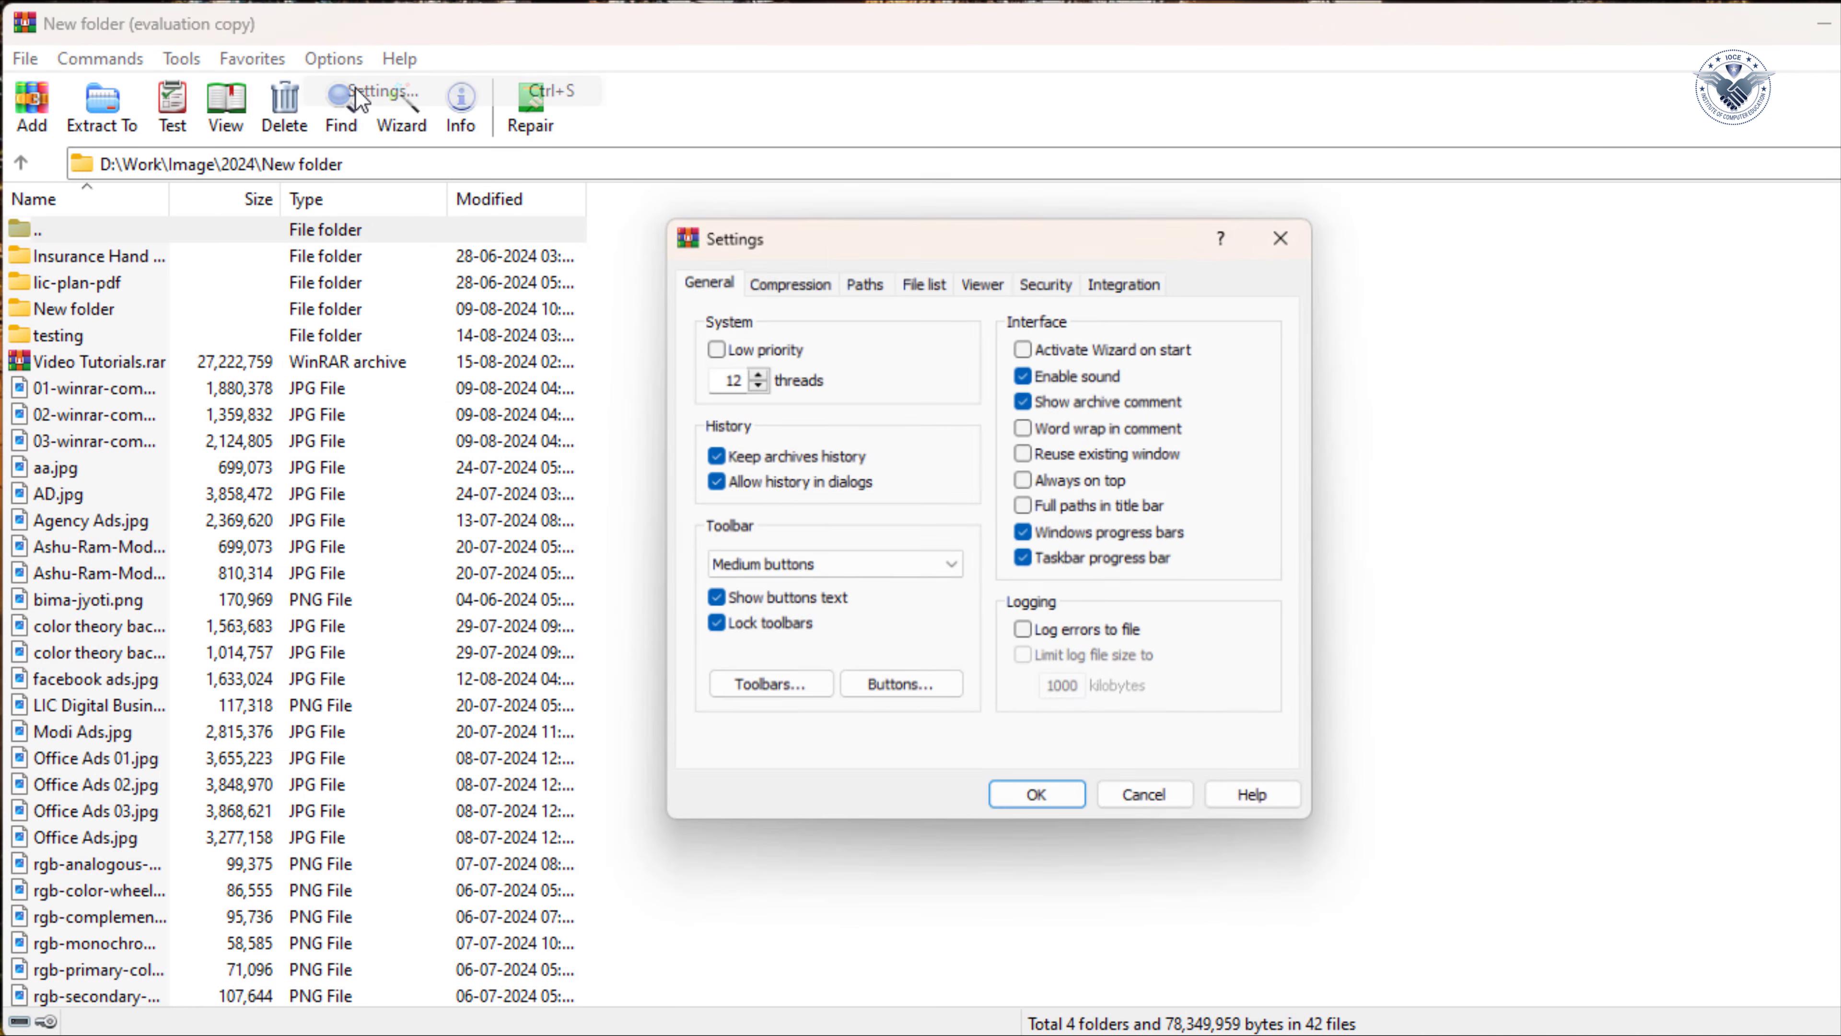
pyautogui.click(708, 630)
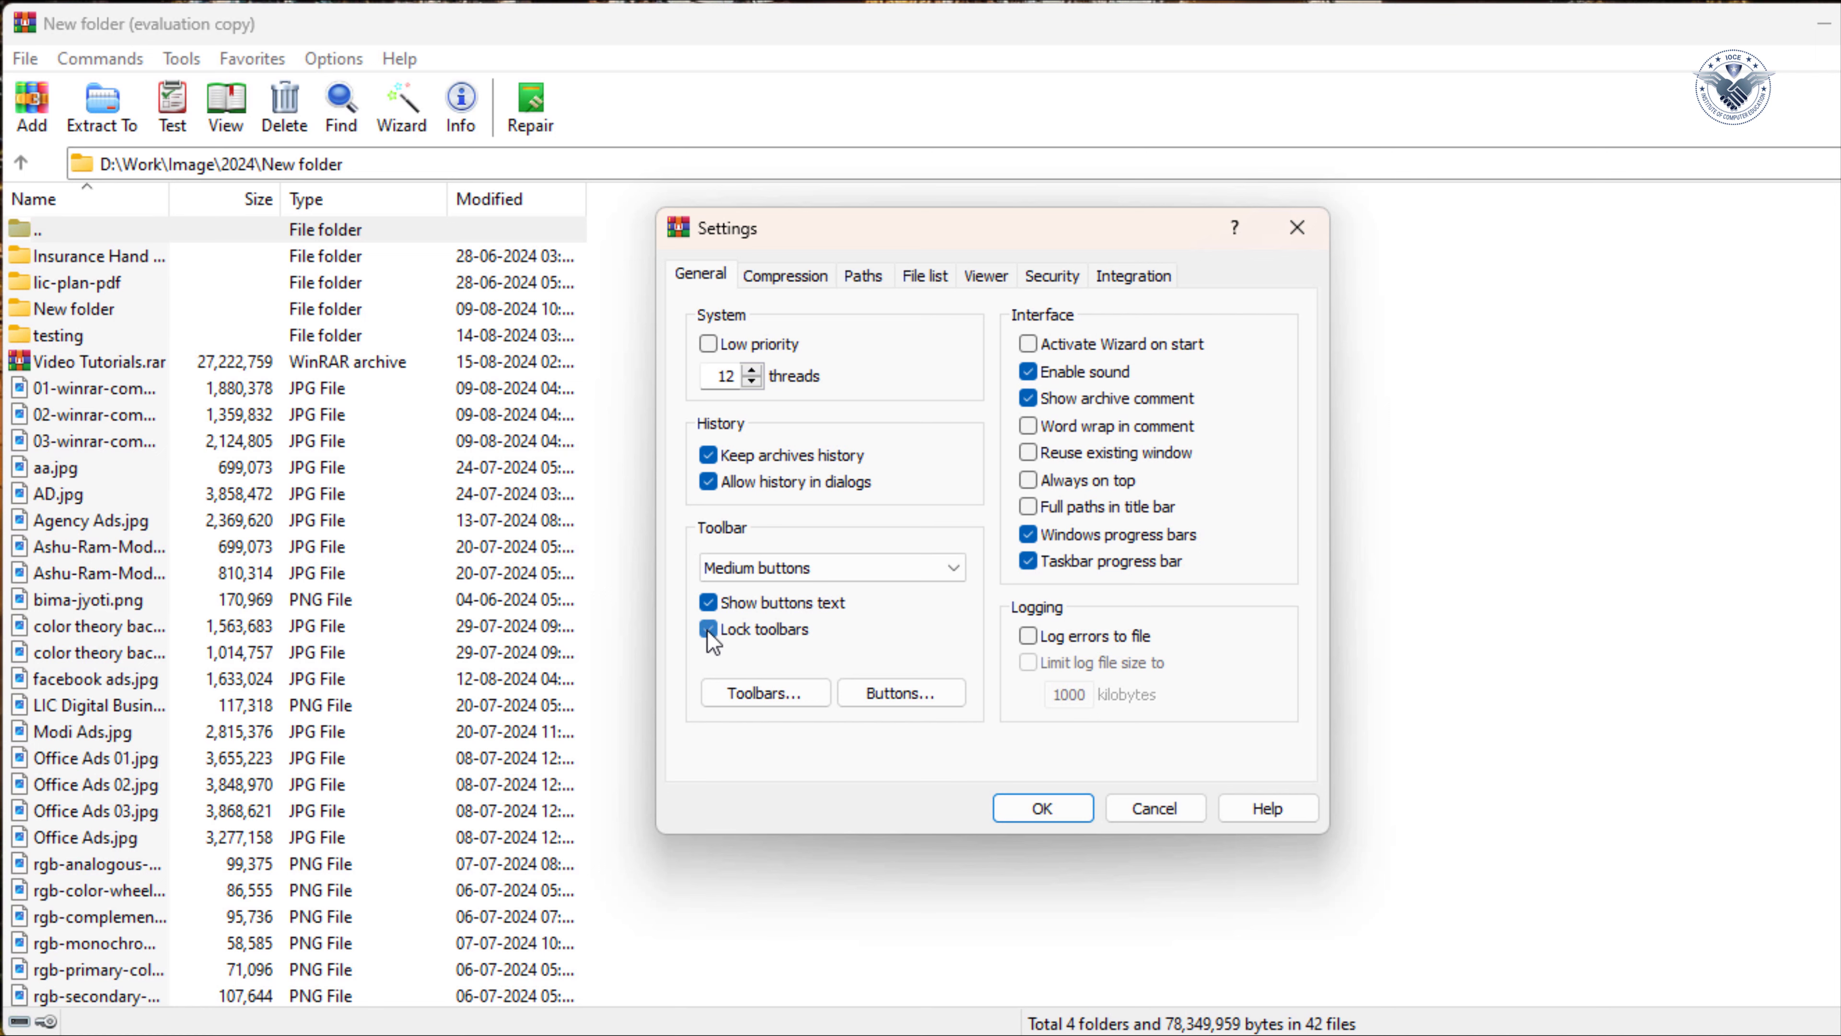
pyautogui.click(1062, 805)
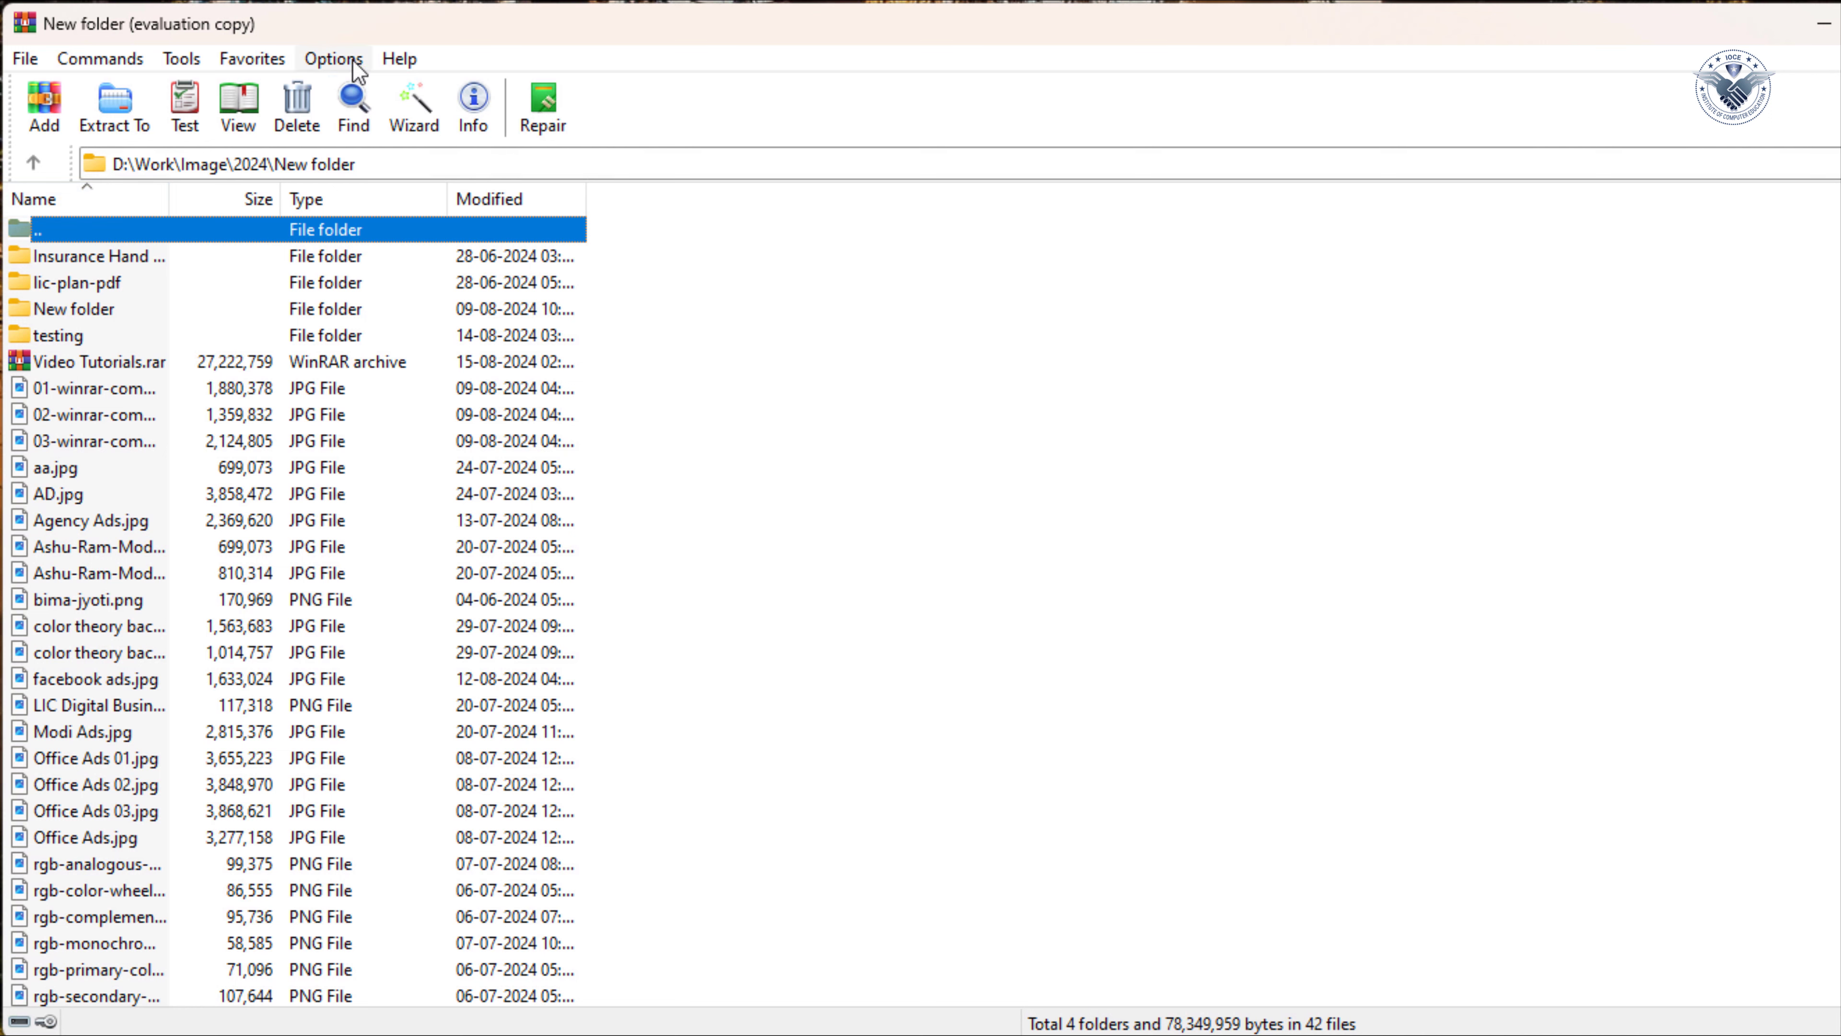
# Hide the main toolbar through the toolbar selection in the general settings.
pyautogui.click(338, 59)
pyautogui.click(360, 95)
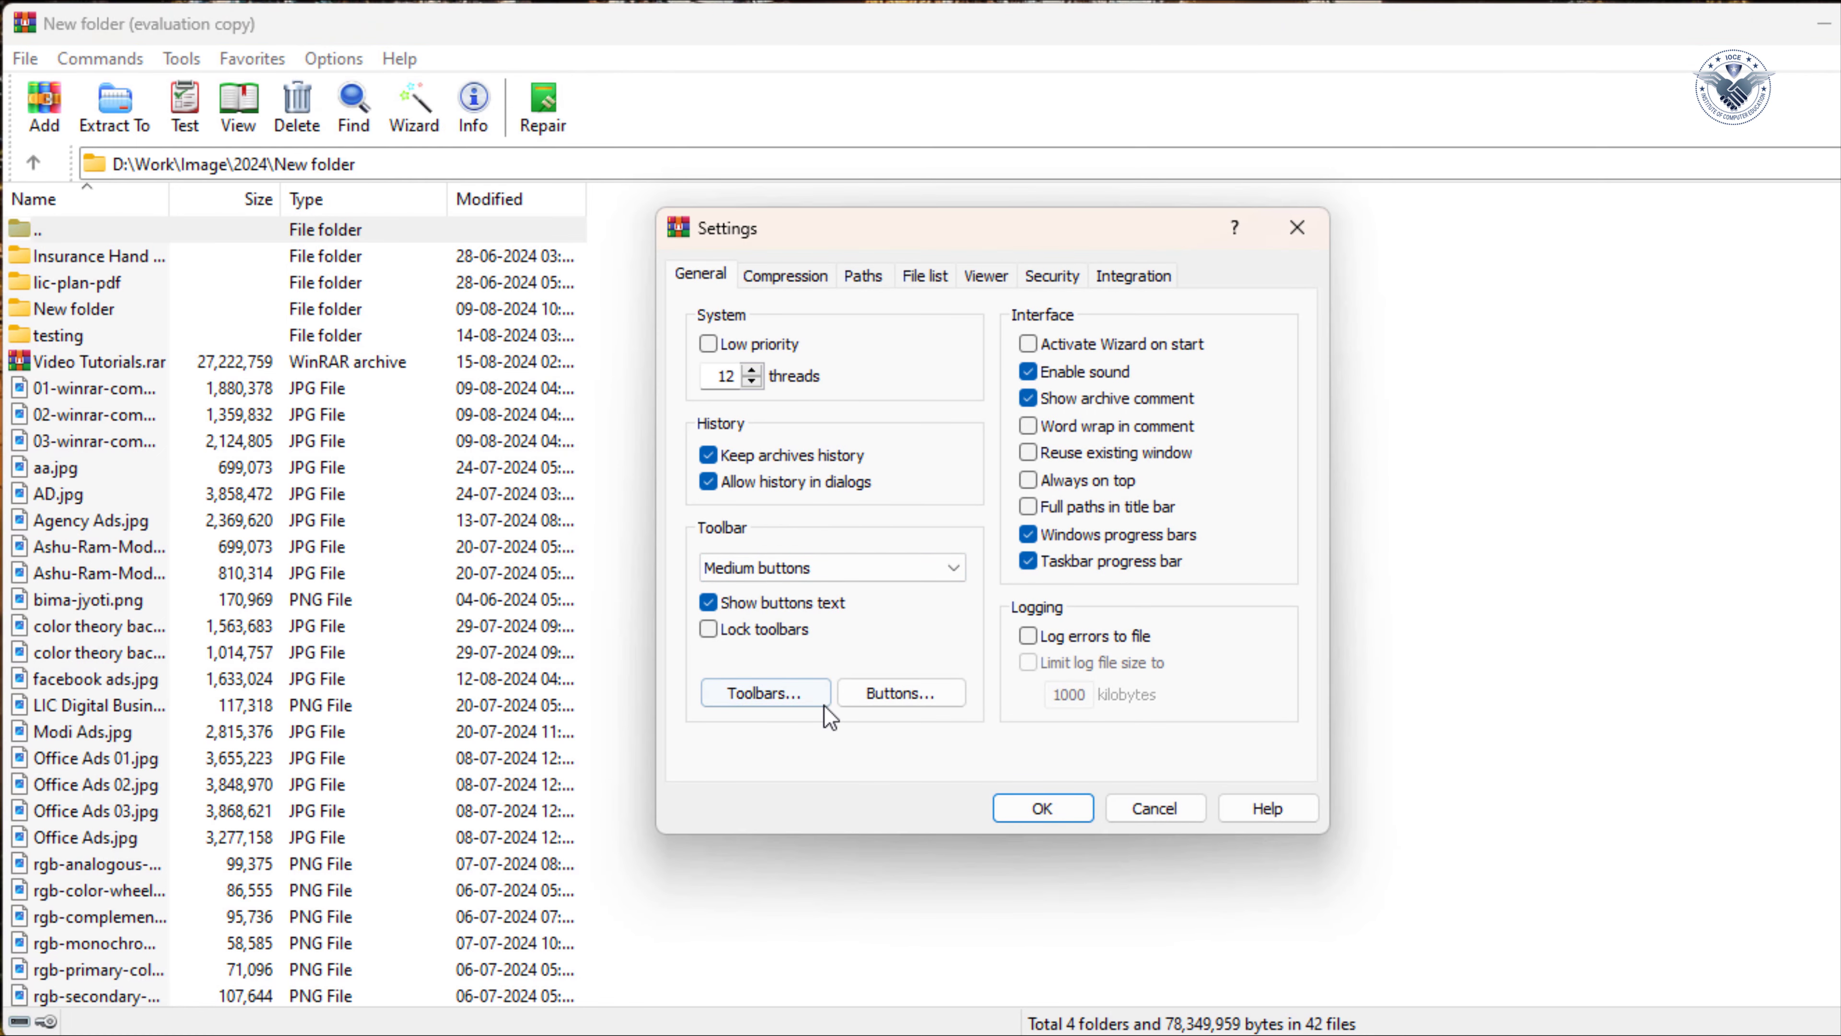
pyautogui.click(801, 704)
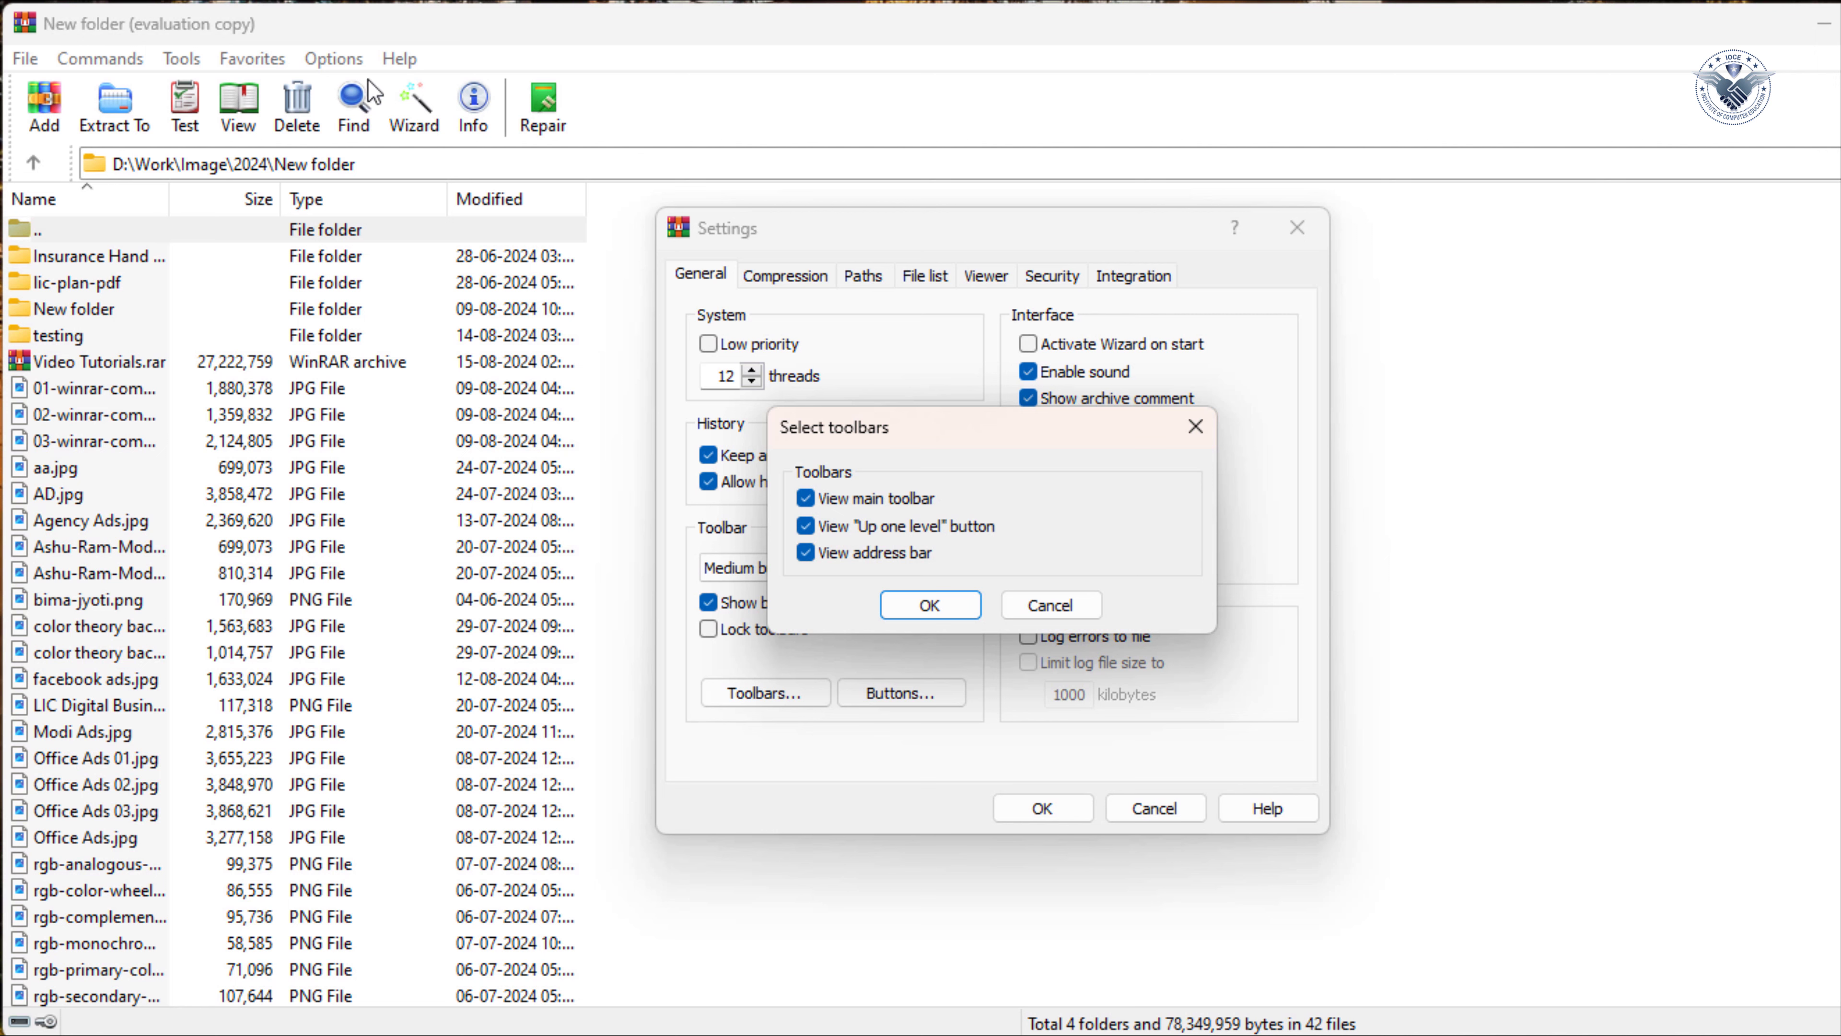
pyautogui.click(806, 502)
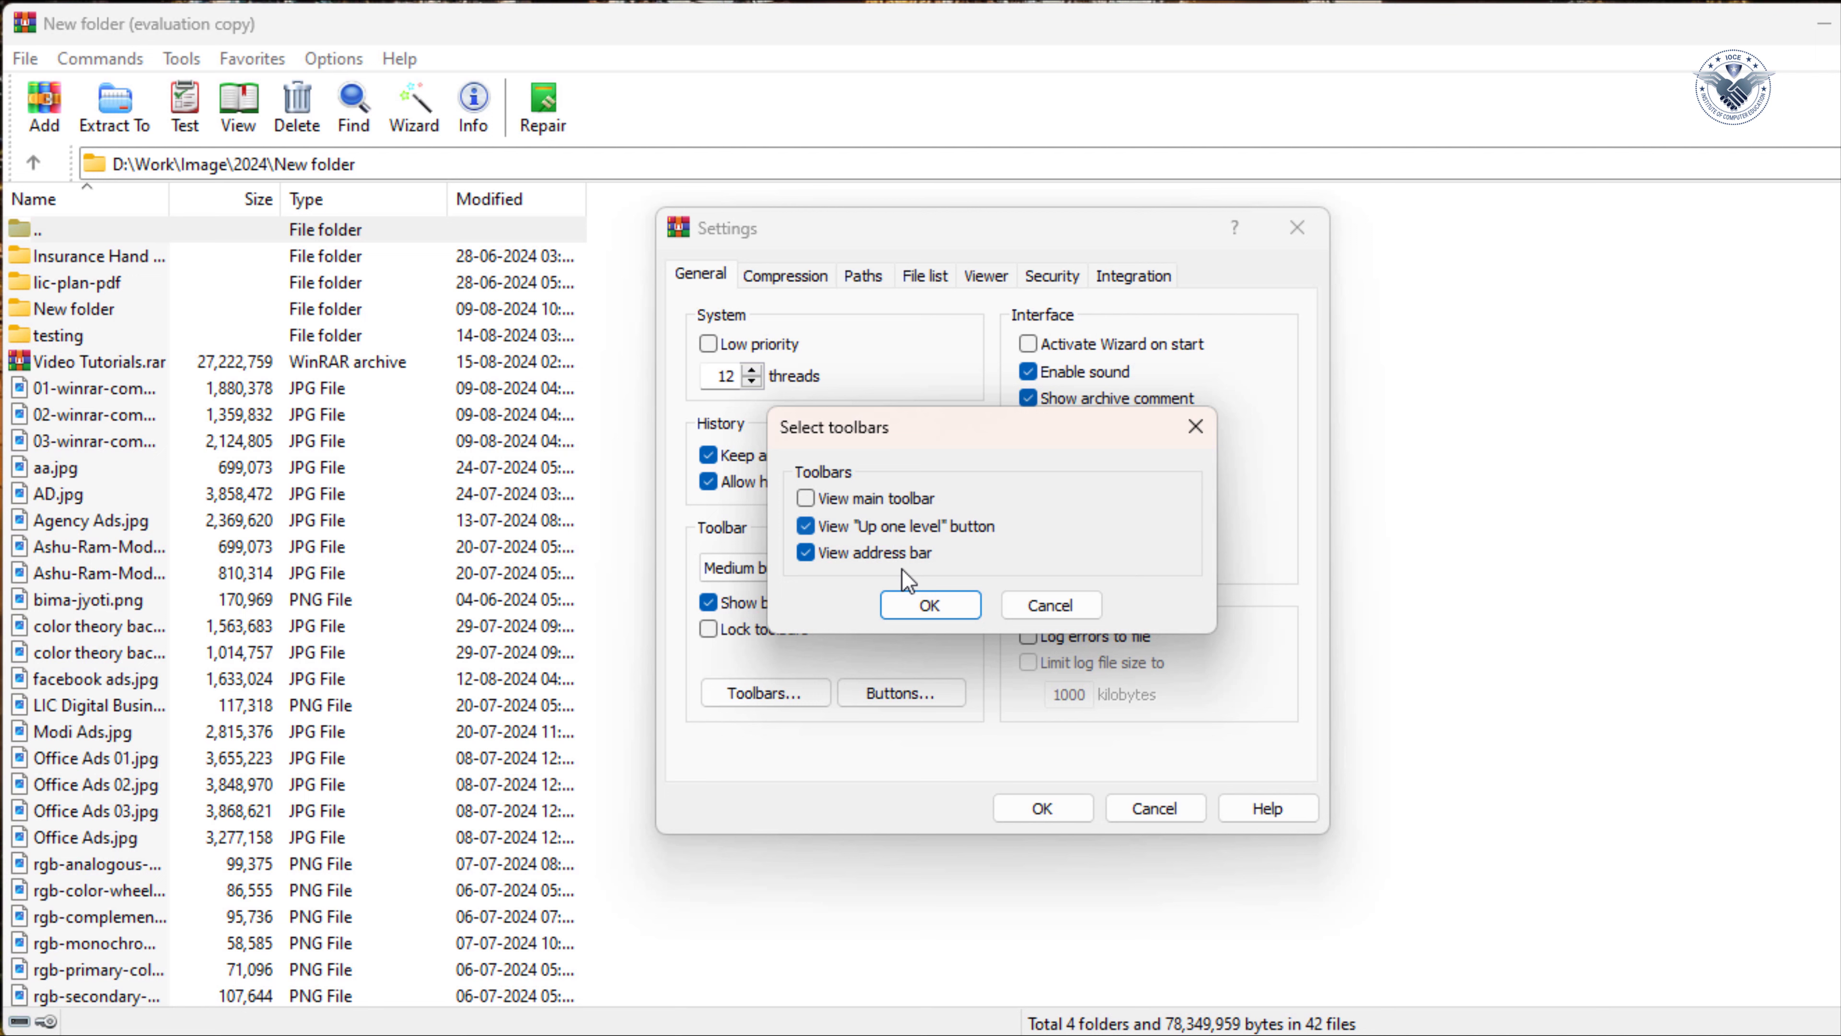
pyautogui.click(929, 602)
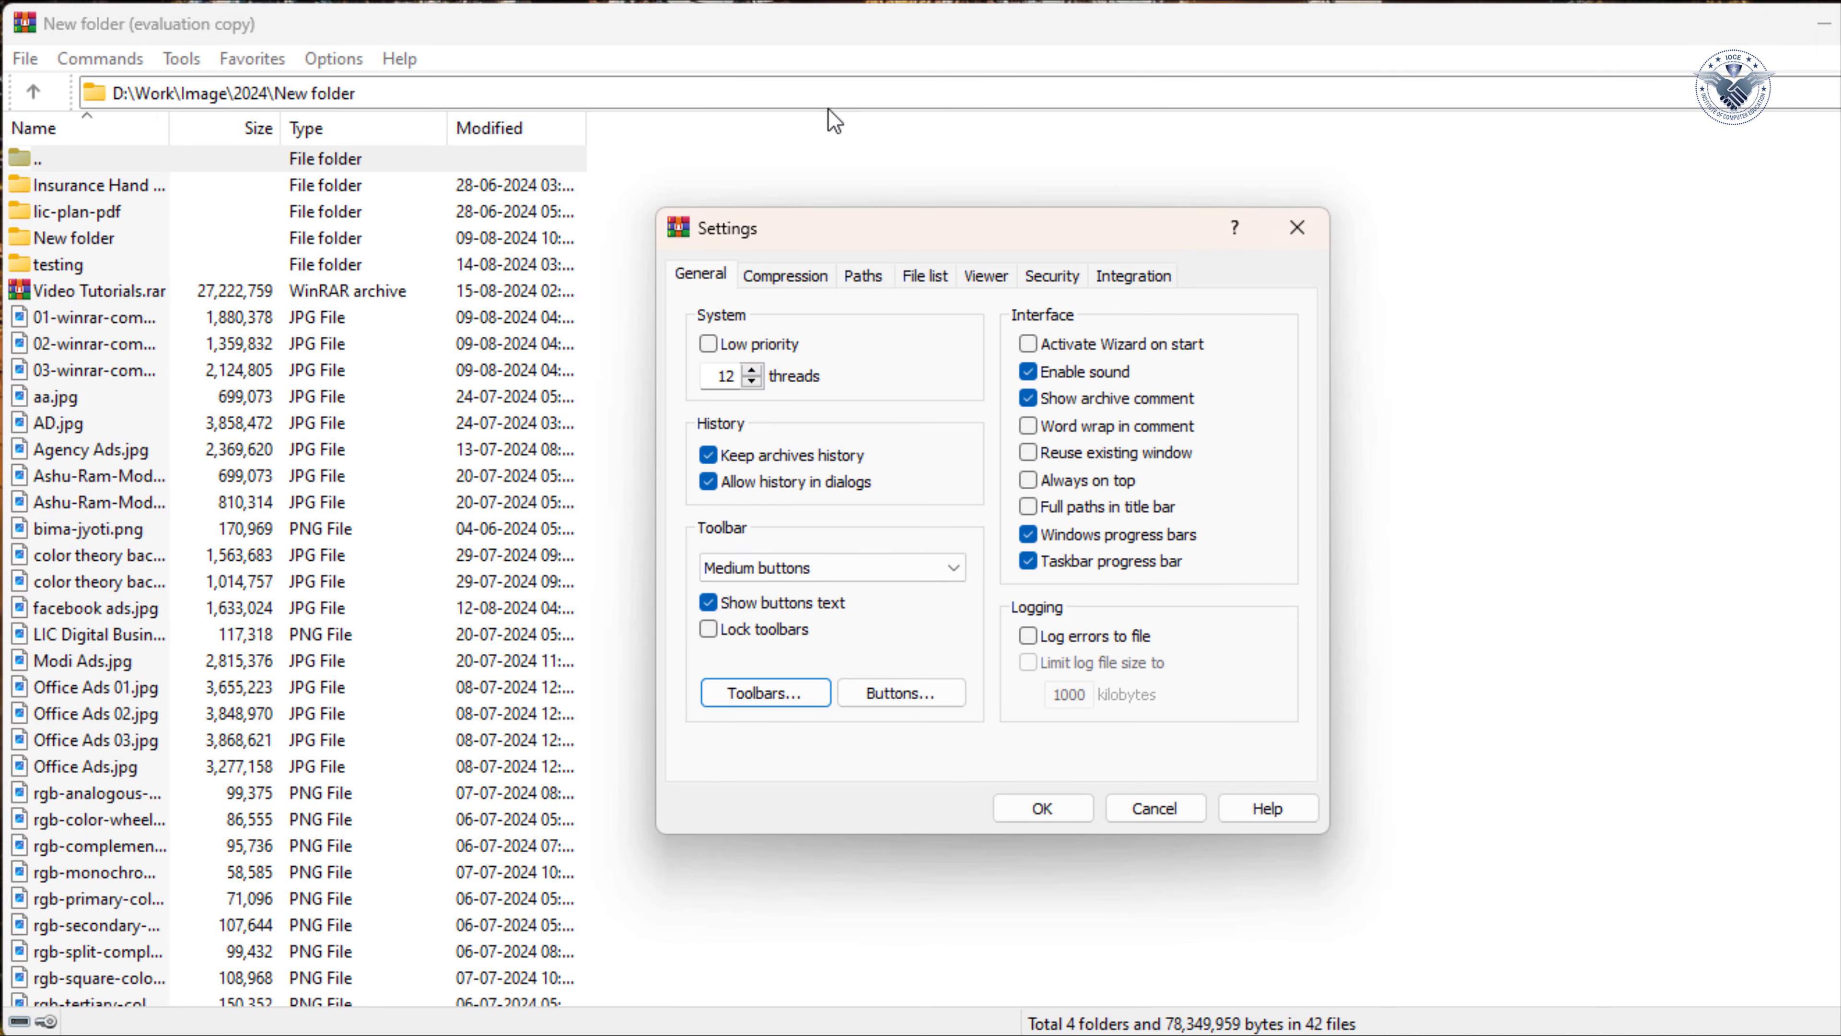
# Restore the main toolbar and keep the "Up one level" button and address bar enabled as well.
pyautogui.click(802, 692)
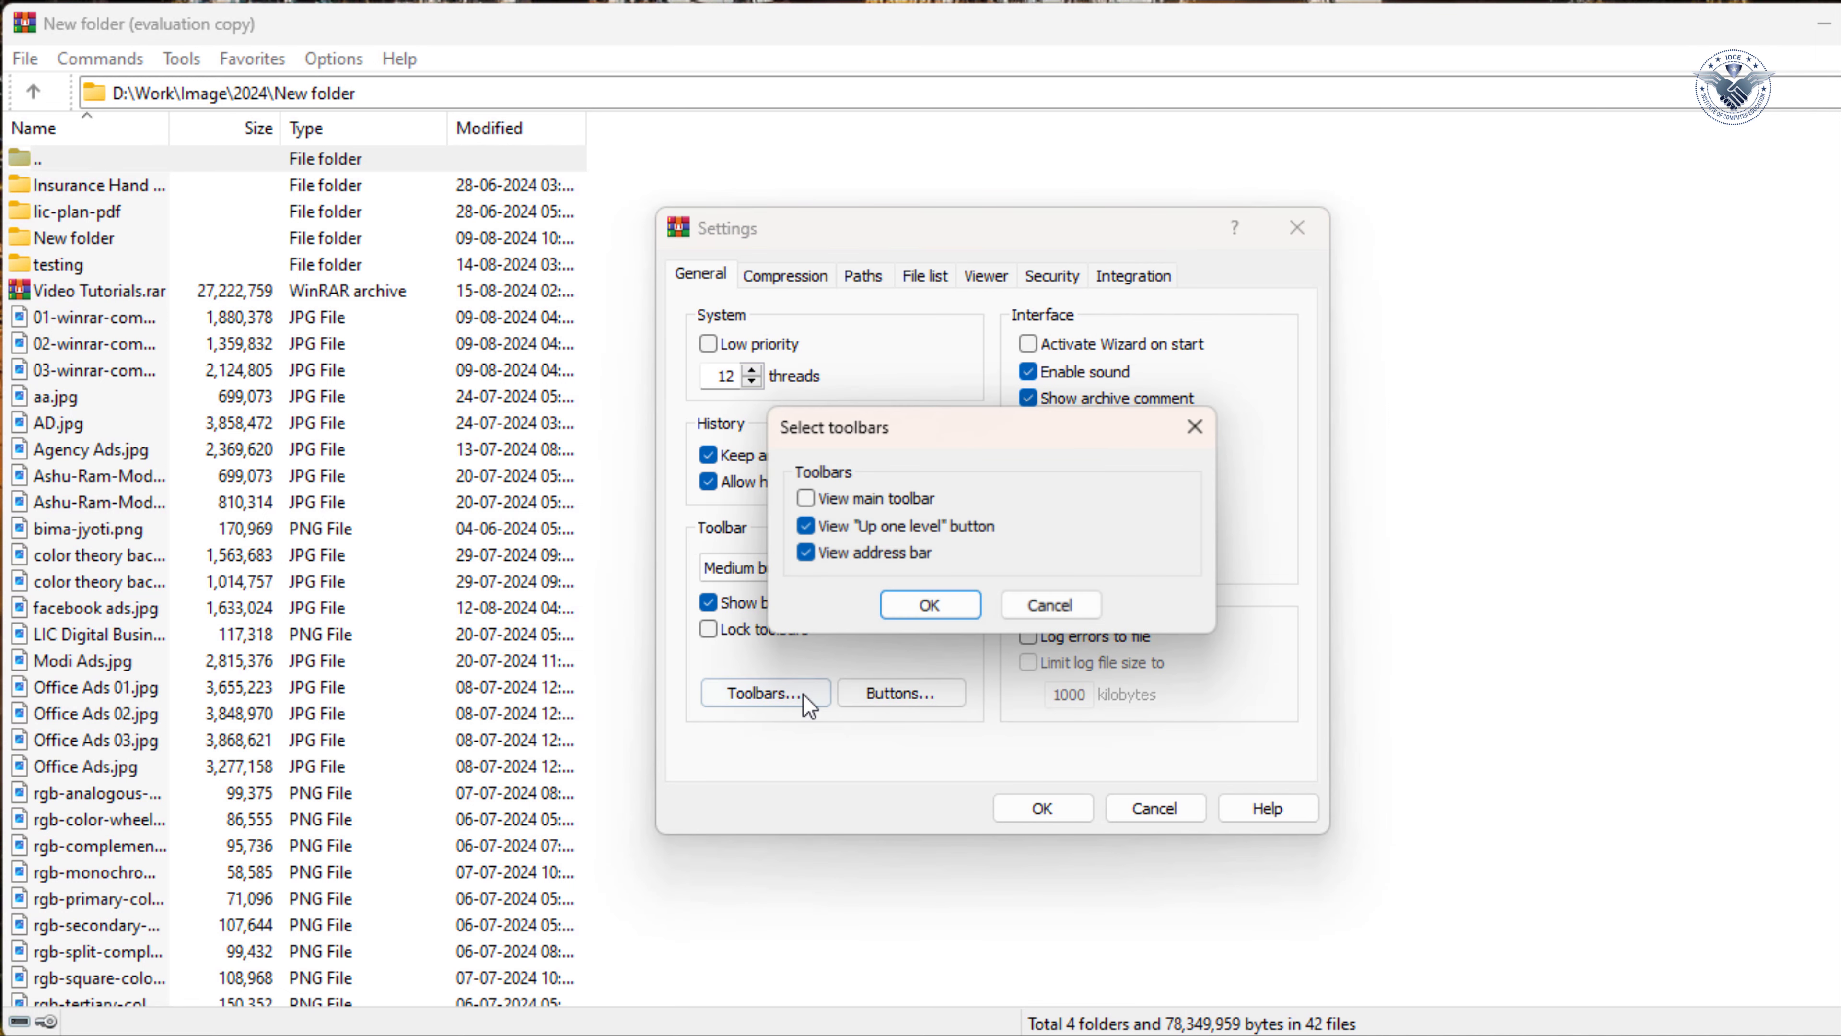
pyautogui.click(805, 499)
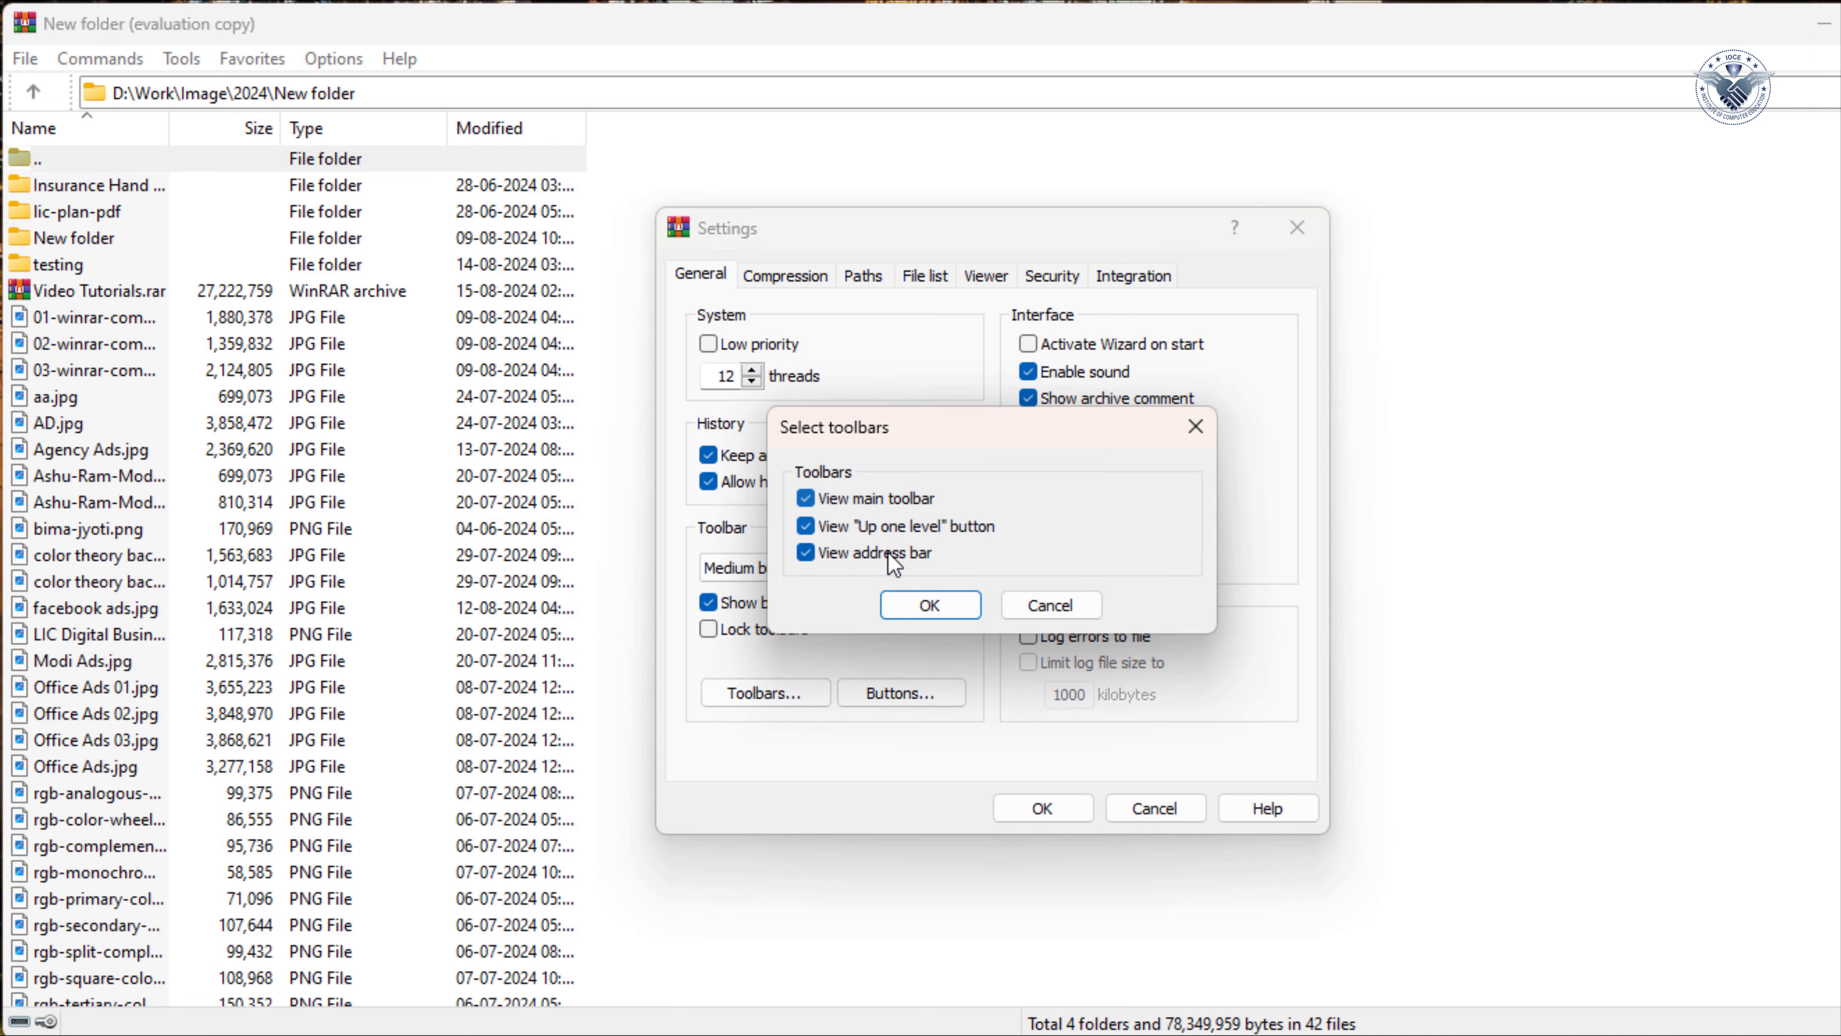
pyautogui.click(918, 603)
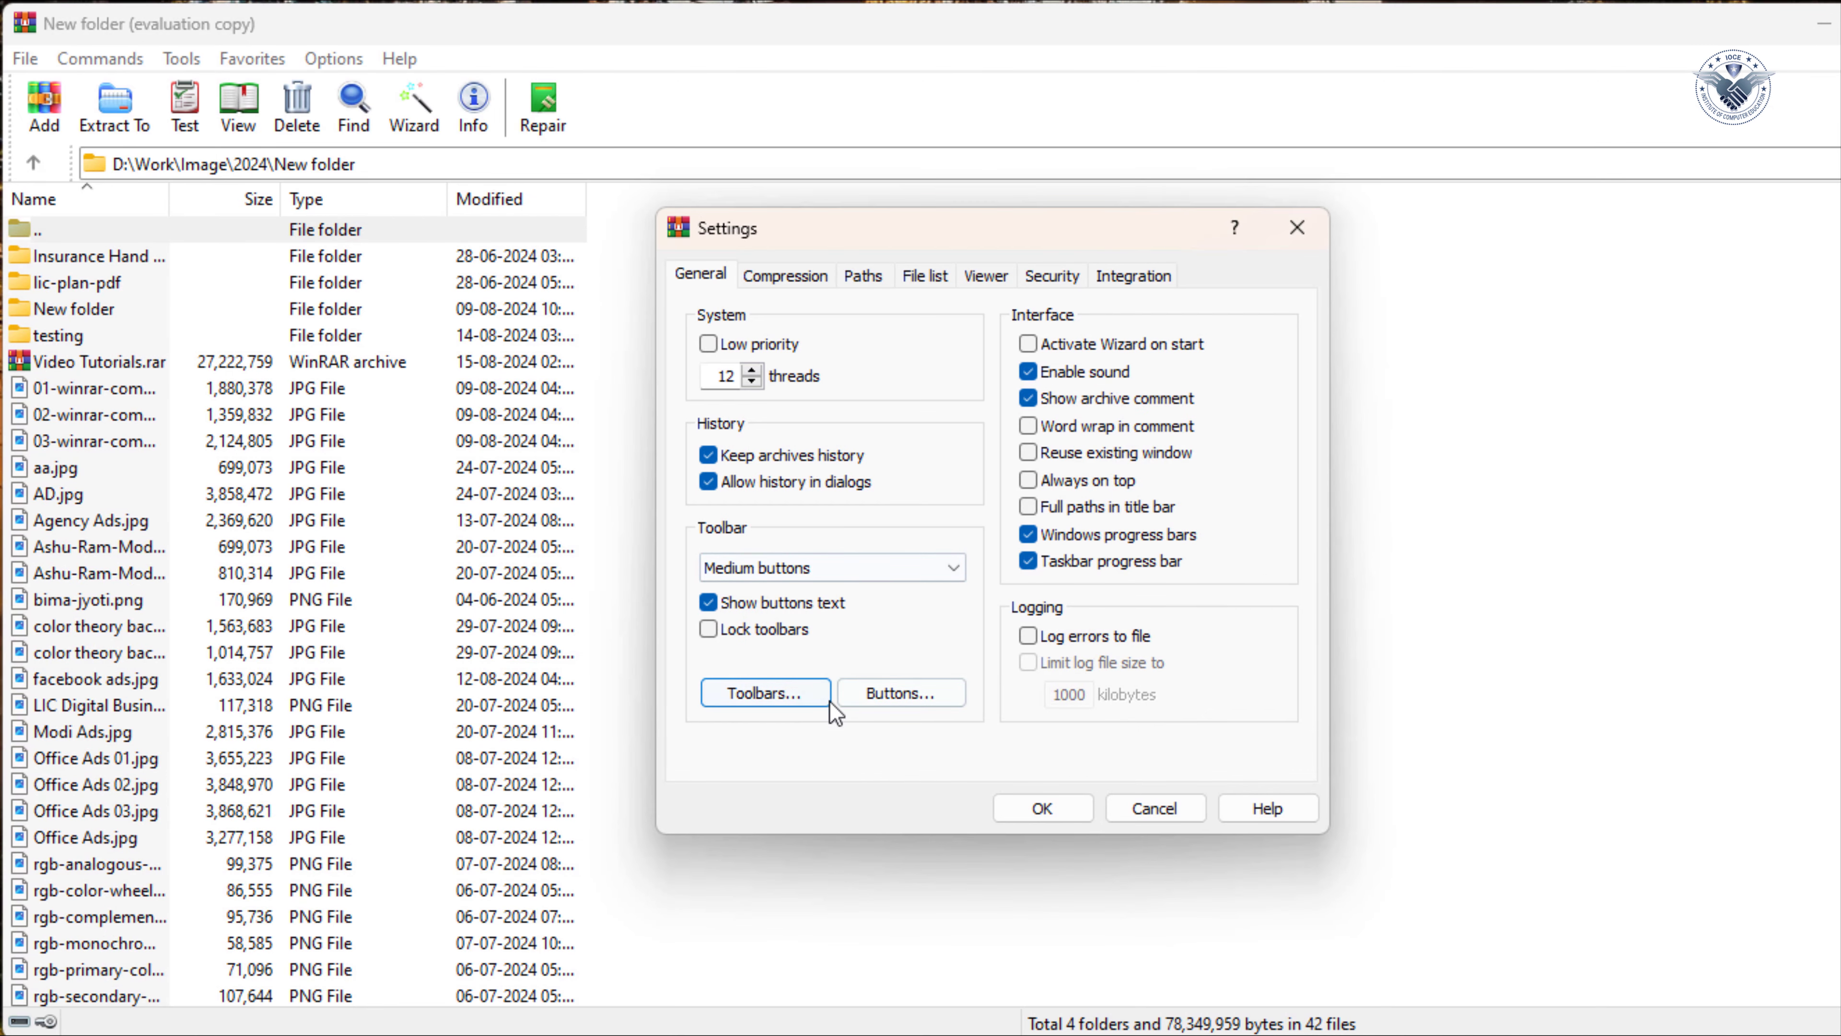
pyautogui.click(776, 691)
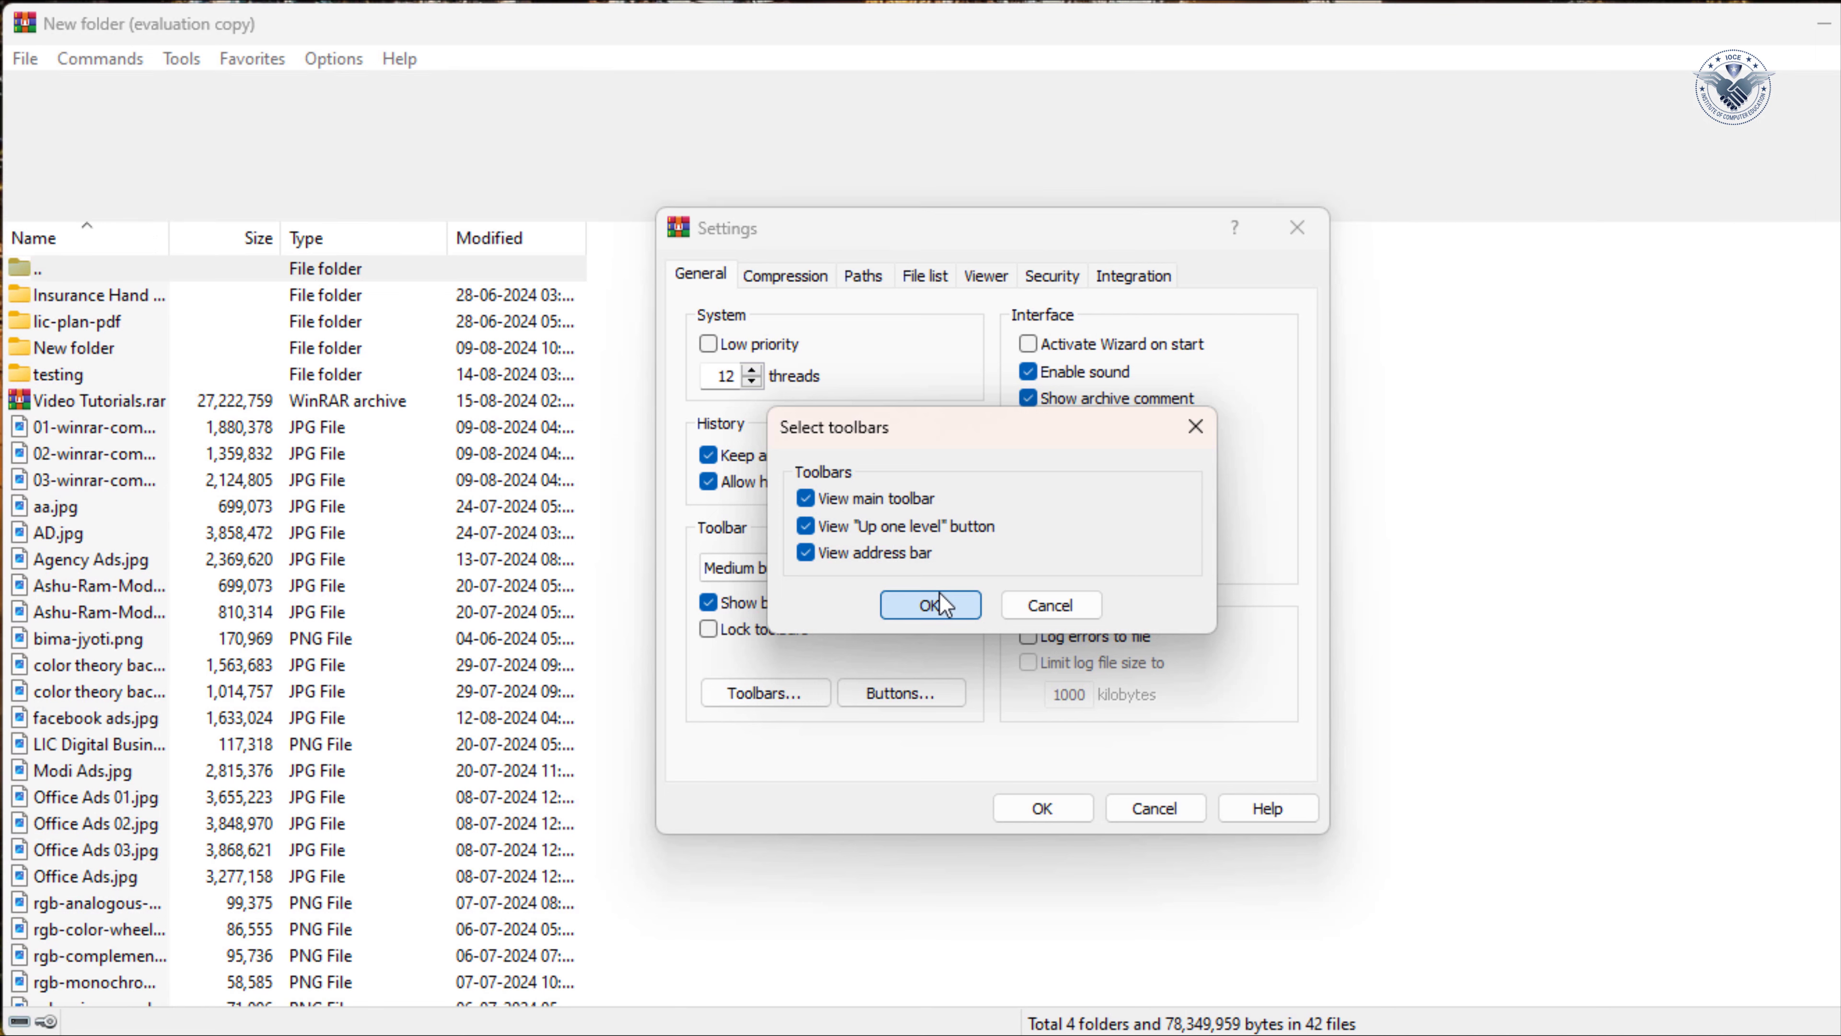
pyautogui.click(935, 604)
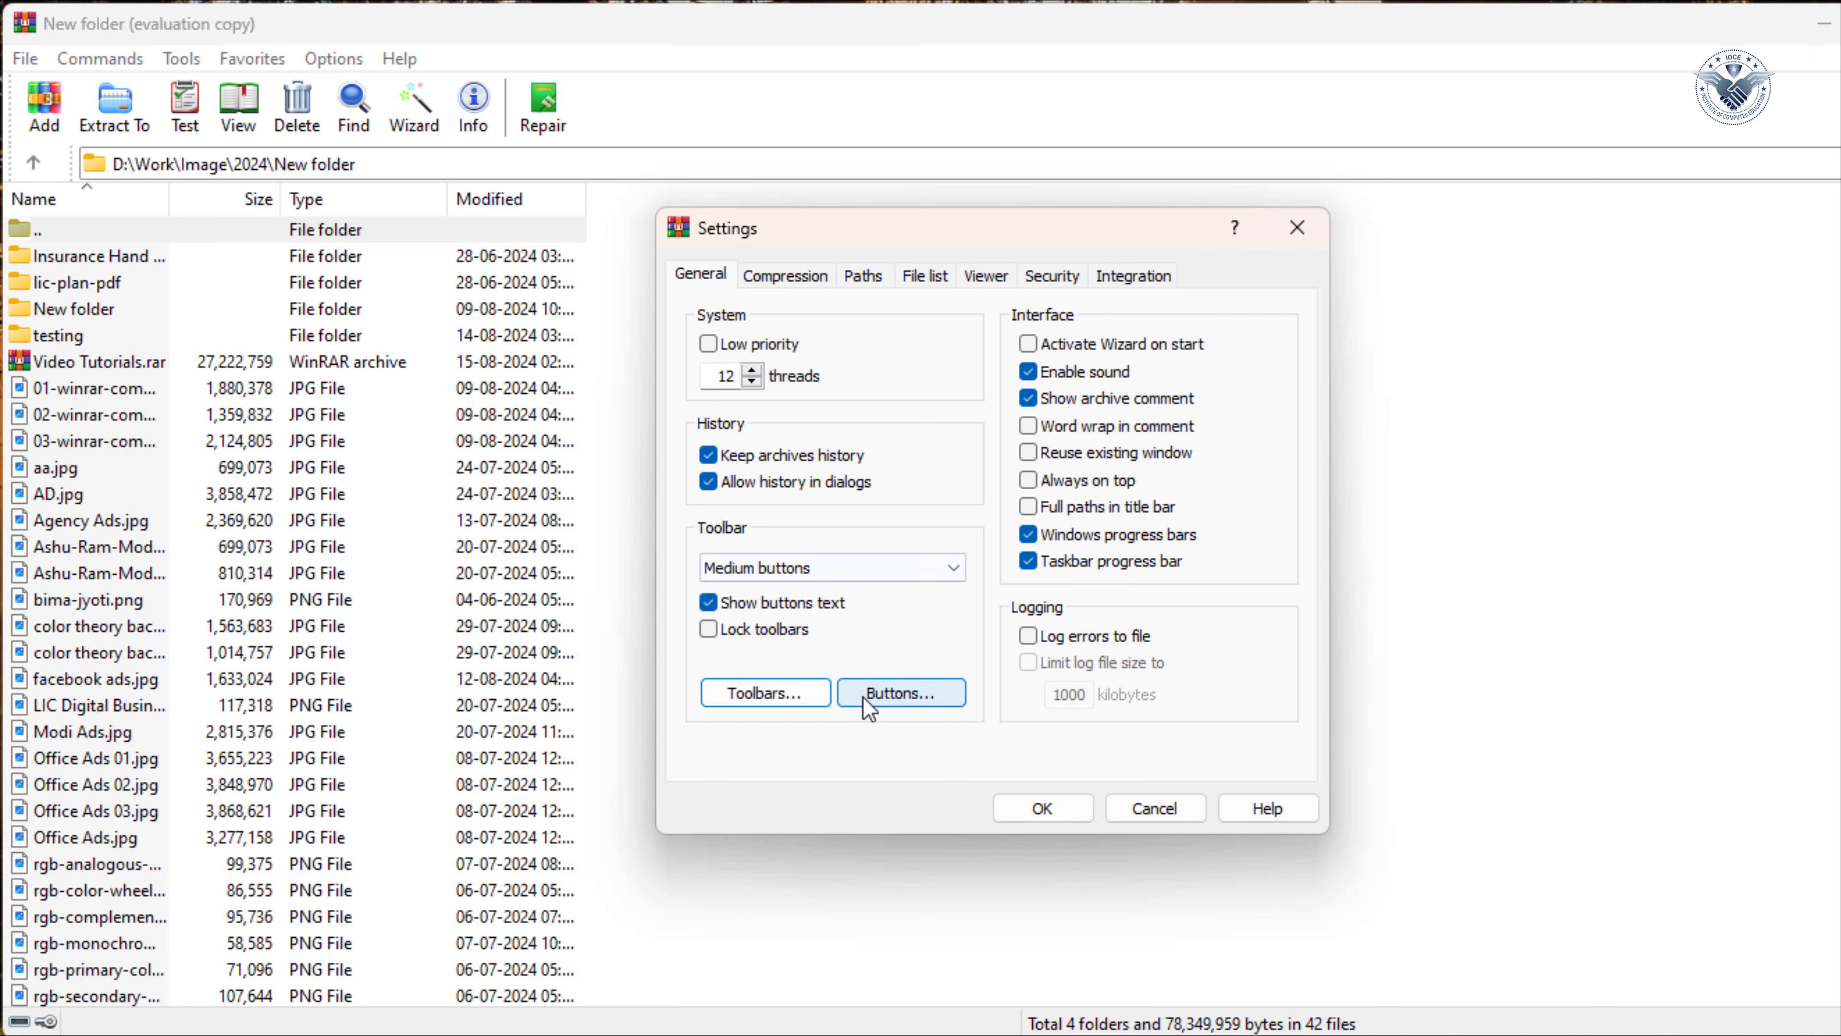
# Review the toolbar button selection without changing it, and try the Word wrap in comment option on and off.
pyautogui.click(907, 694)
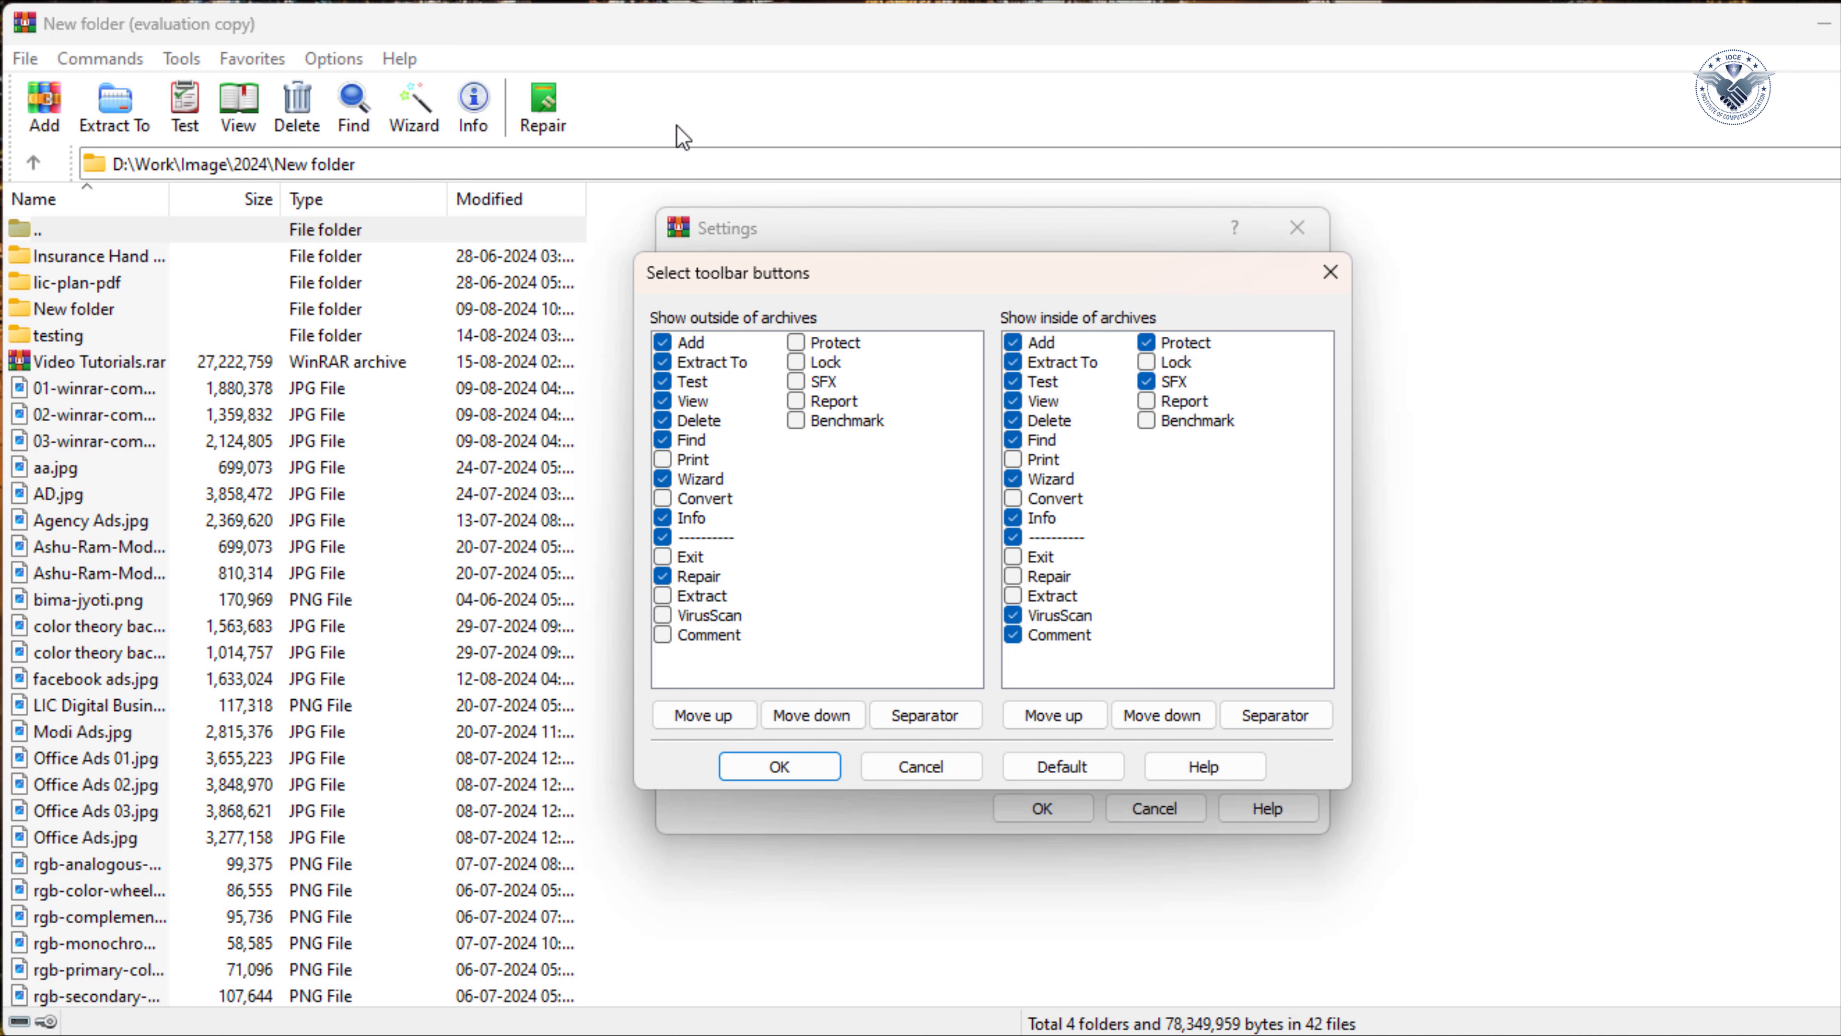
pyautogui.click(928, 767)
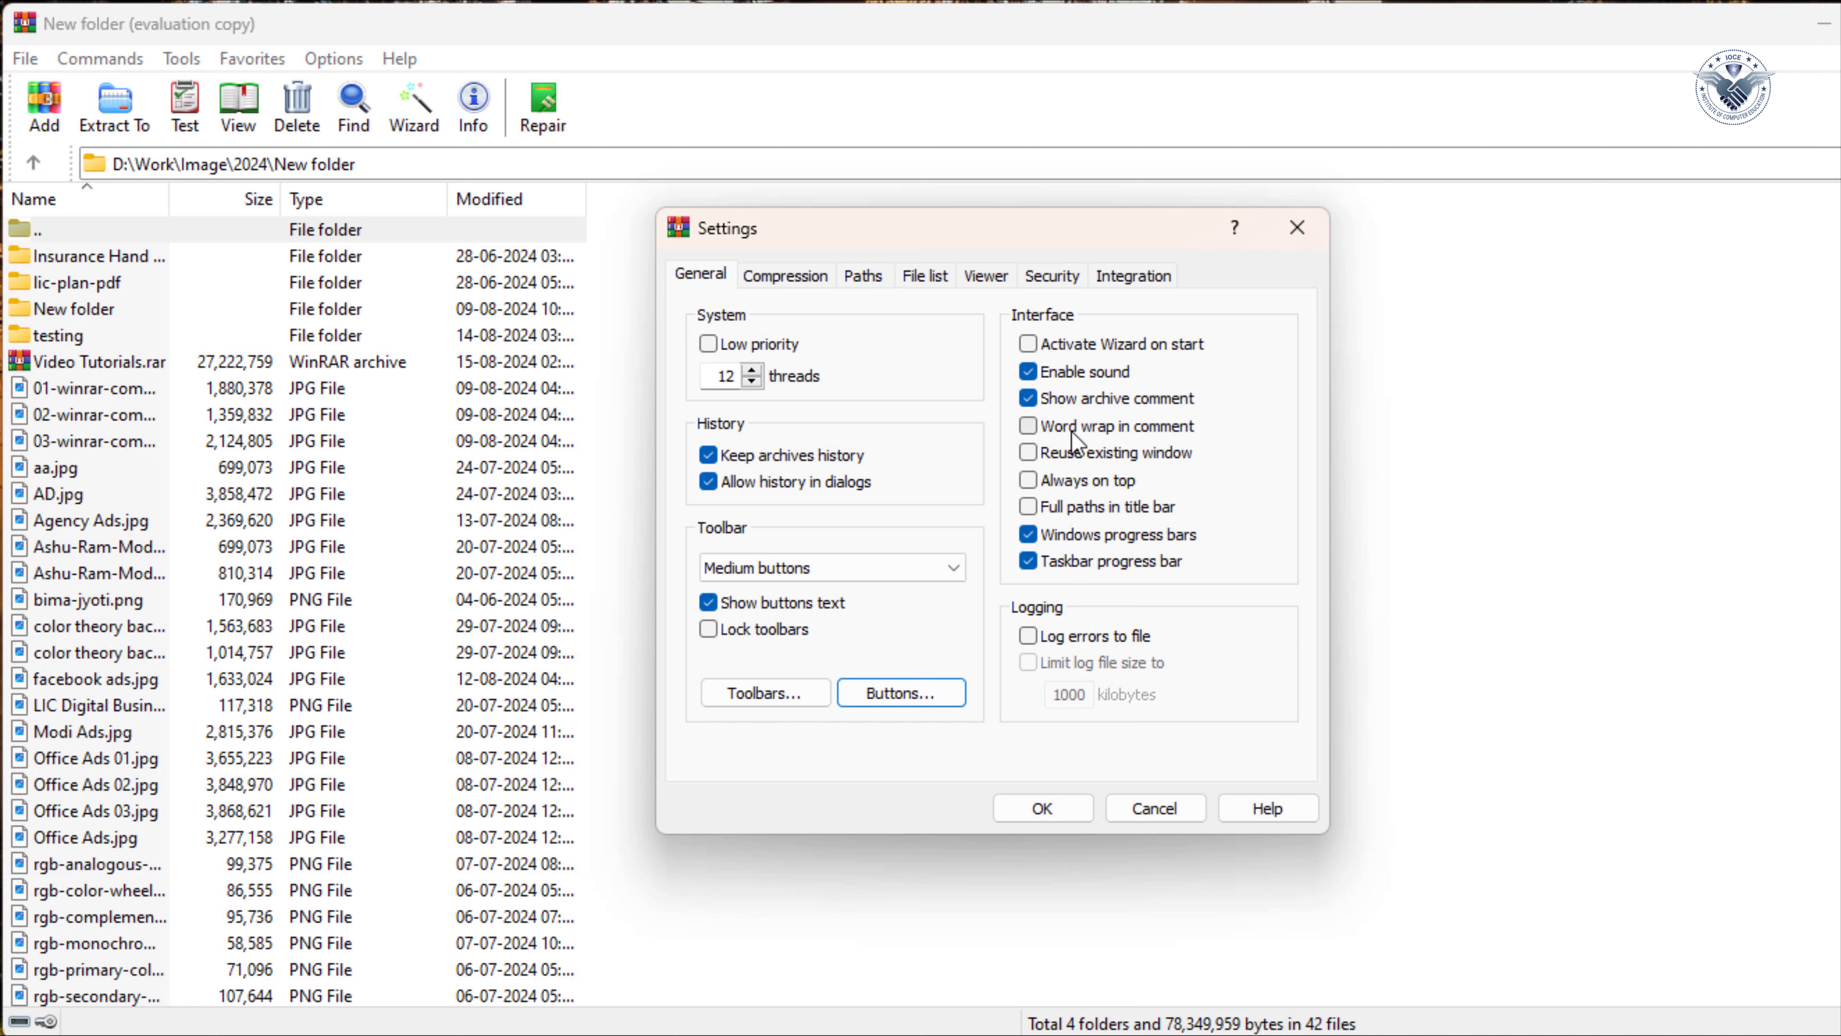
pyautogui.click(1028, 428)
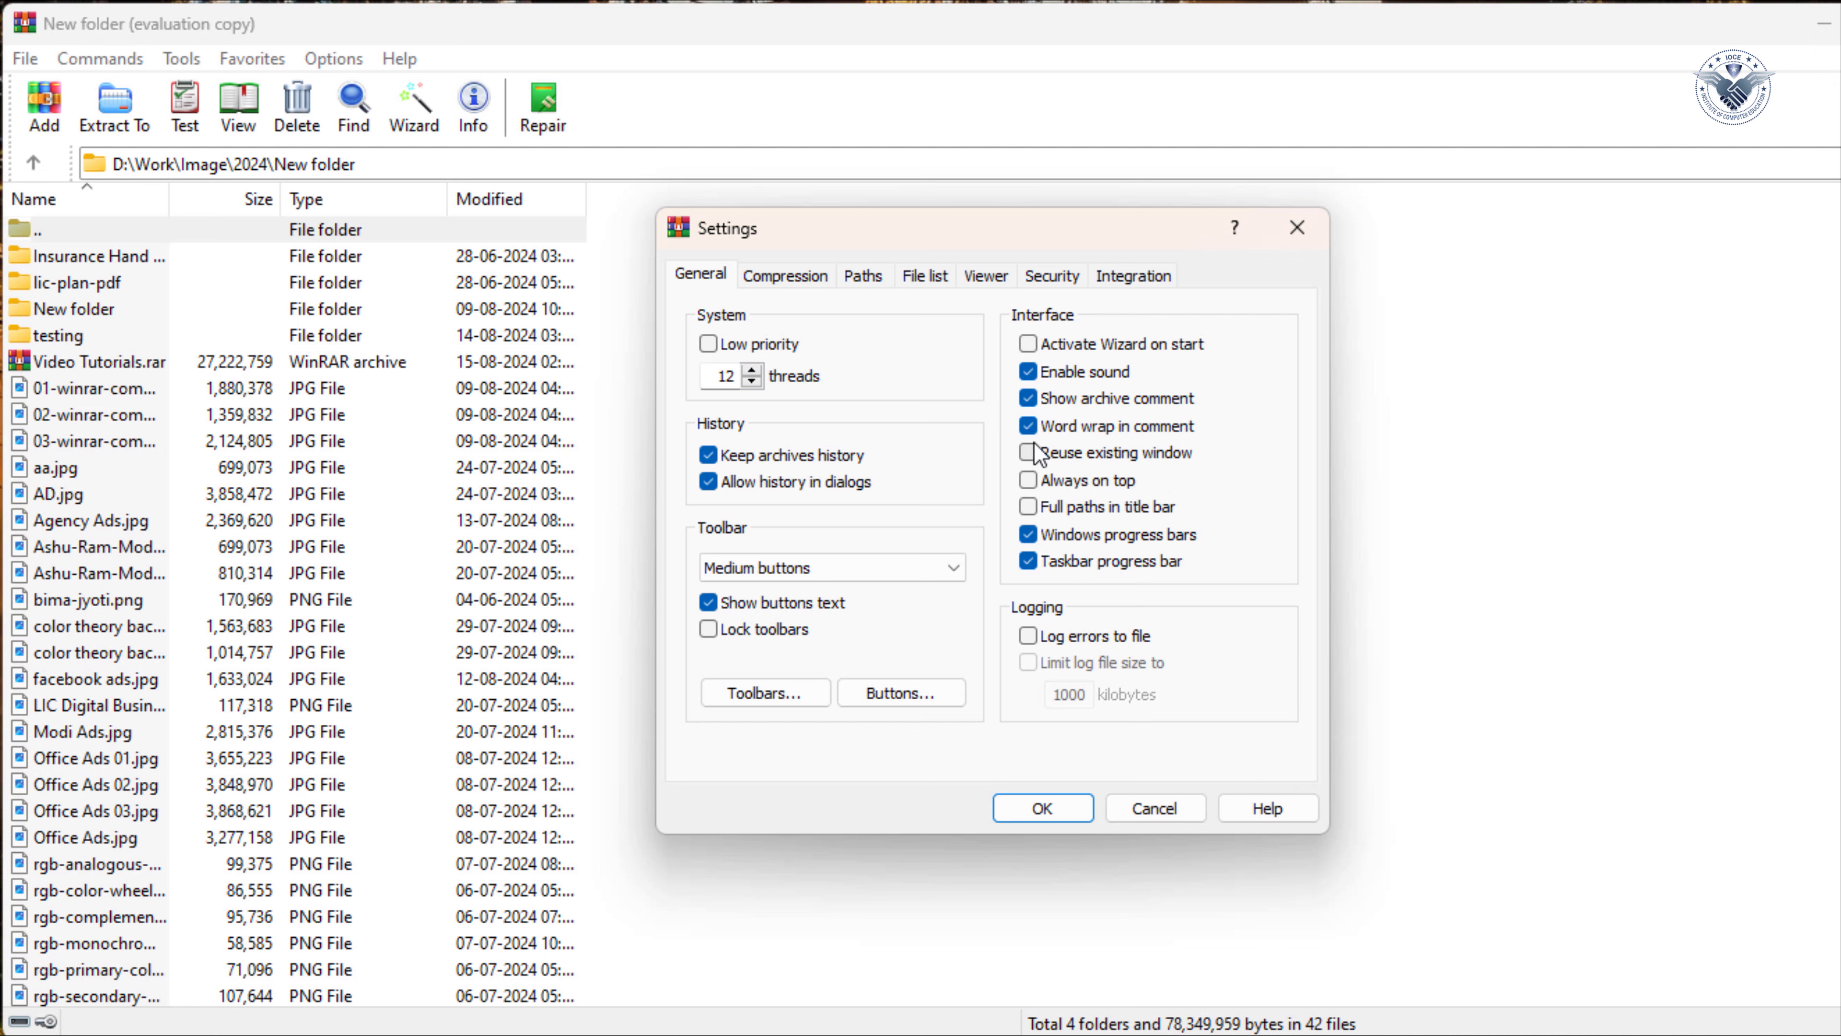
pyautogui.click(1028, 425)
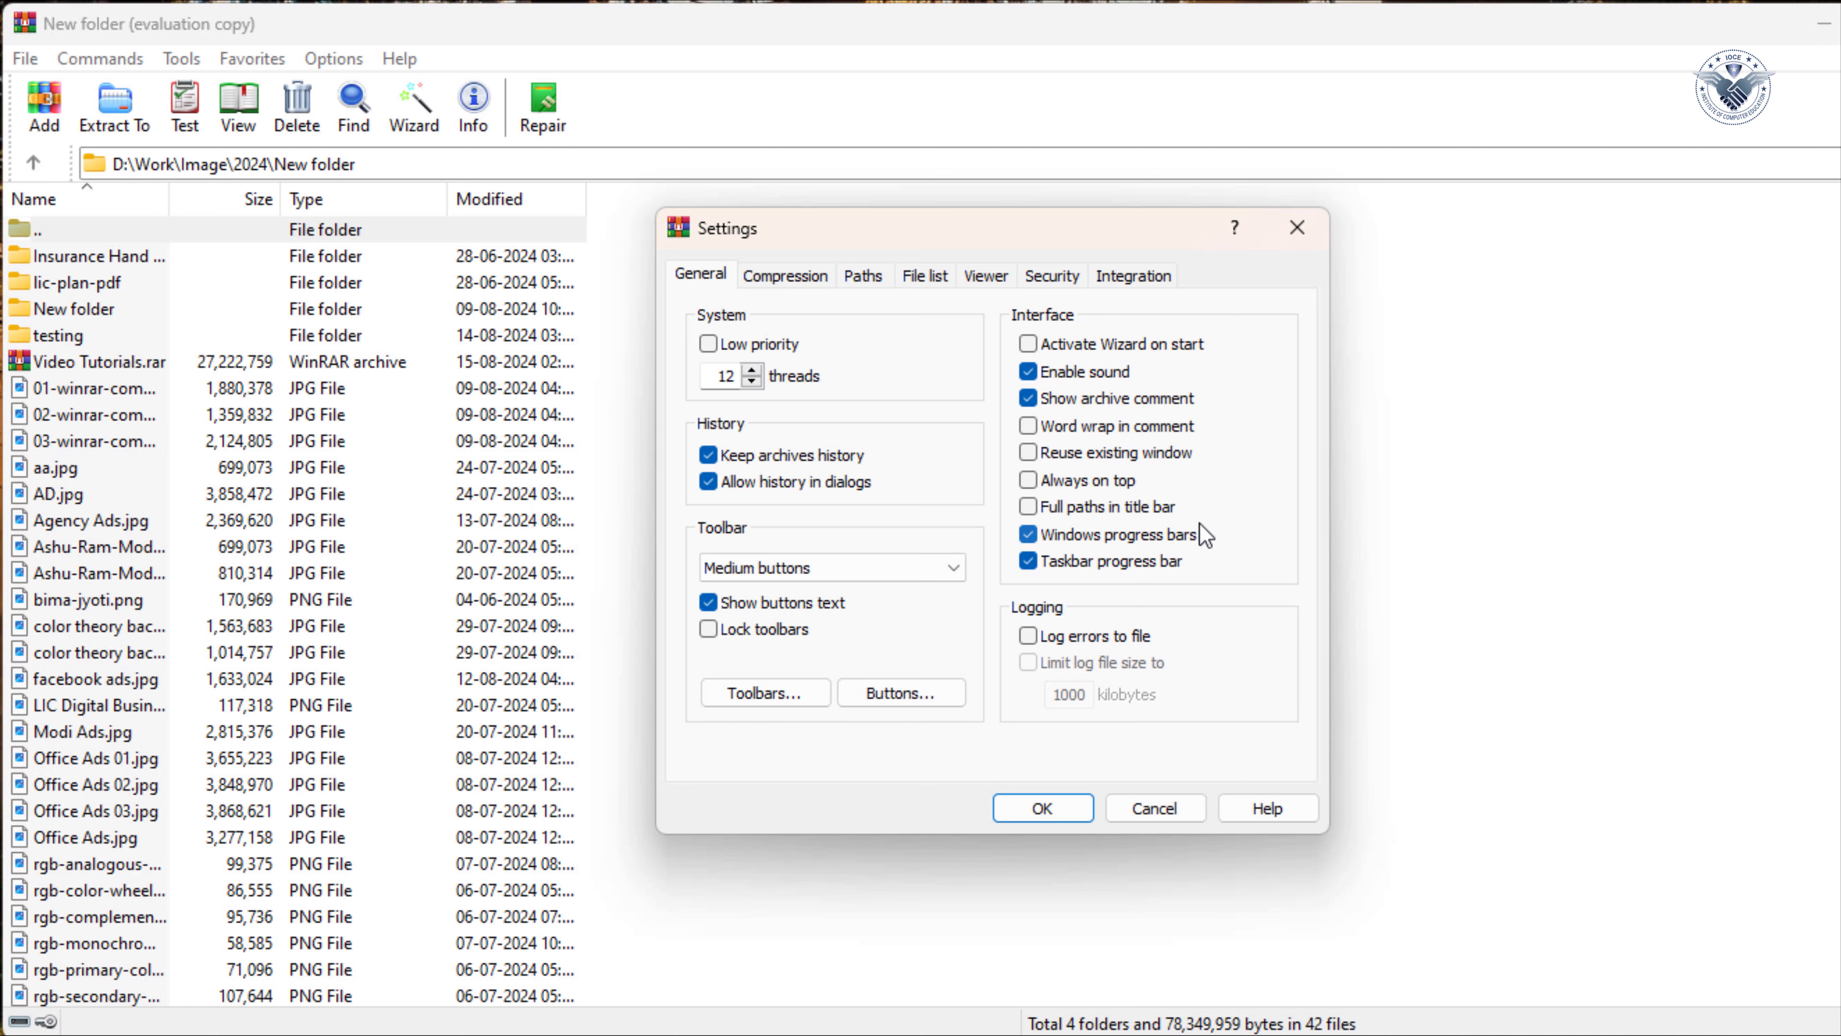